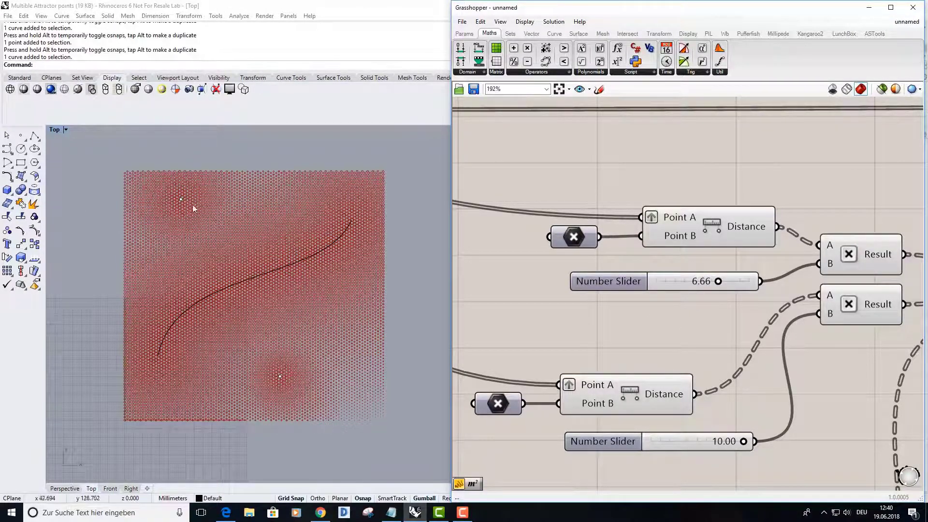
Set the second attractor point's distance multiplier slider to 3.79 and the attractor curve's multiplier slider to 10.00
right_drag(558, 326, 560, 260)
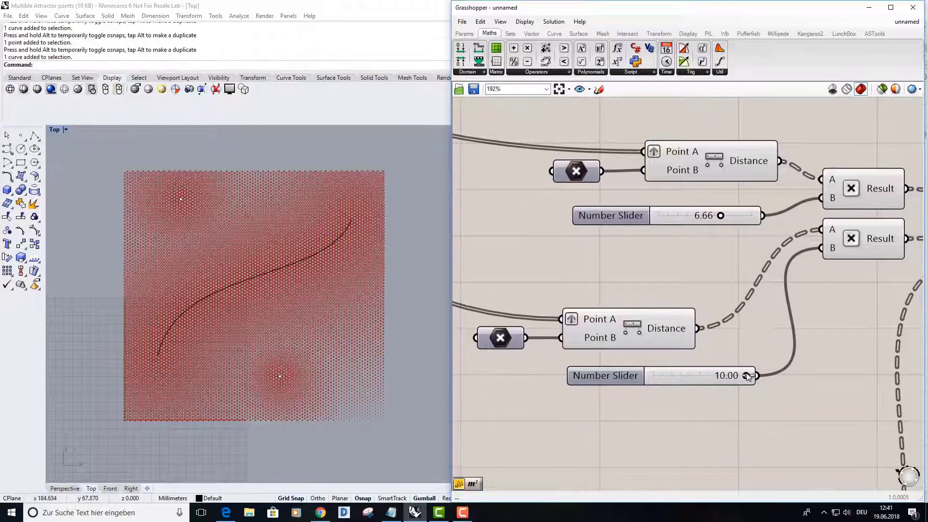
drag(747, 380, 675, 381)
scroll(670, 321, down, 2)
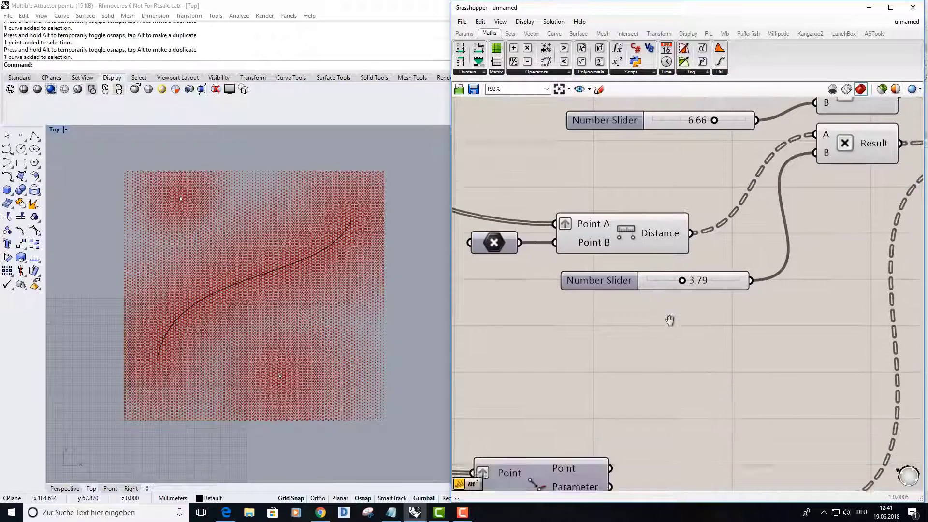
right_drag(633, 385, 669, 281)
drag(636, 387, 673, 387)
scroll(725, 299, down, 6)
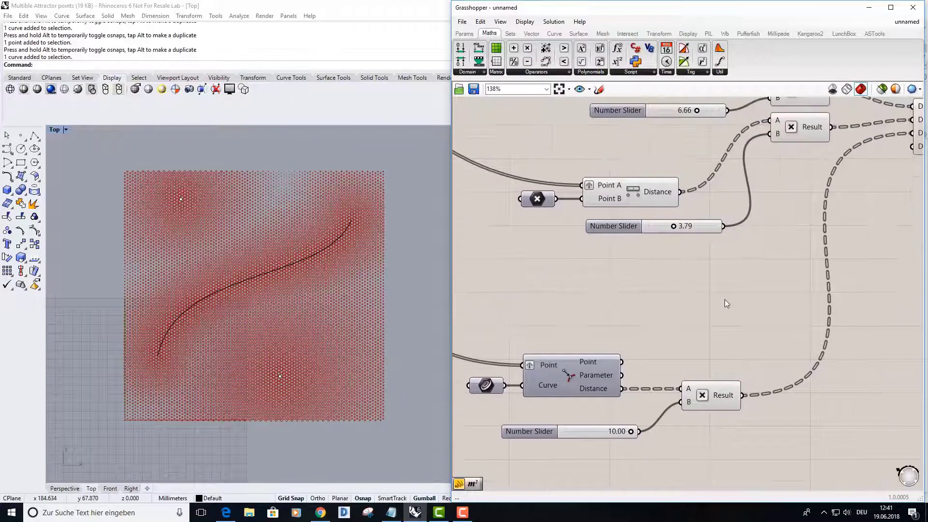
right_drag(713, 347, 684, 295)
scroll(658, 307, down, 2)
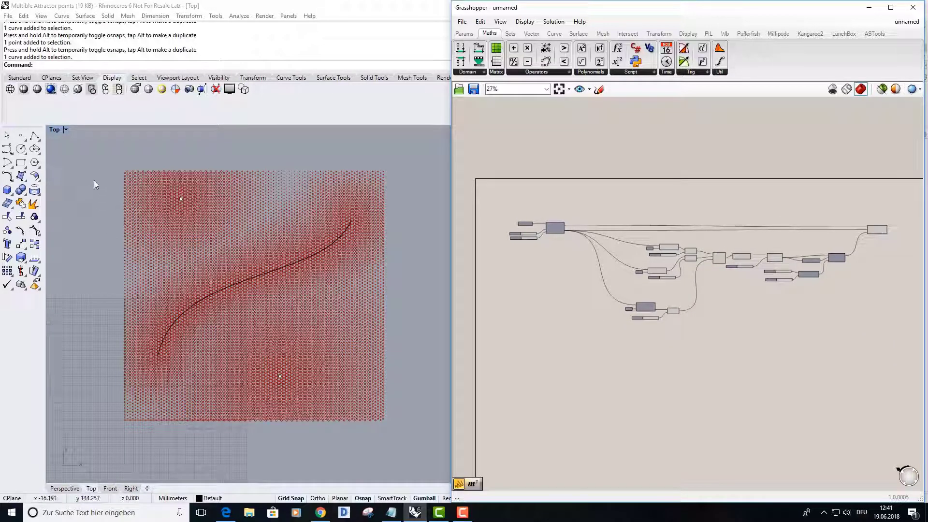
Delete the two attractor points and the curve from the Rhino model, and clear the entire Grasshopper definition
drag(90, 156, 418, 442)
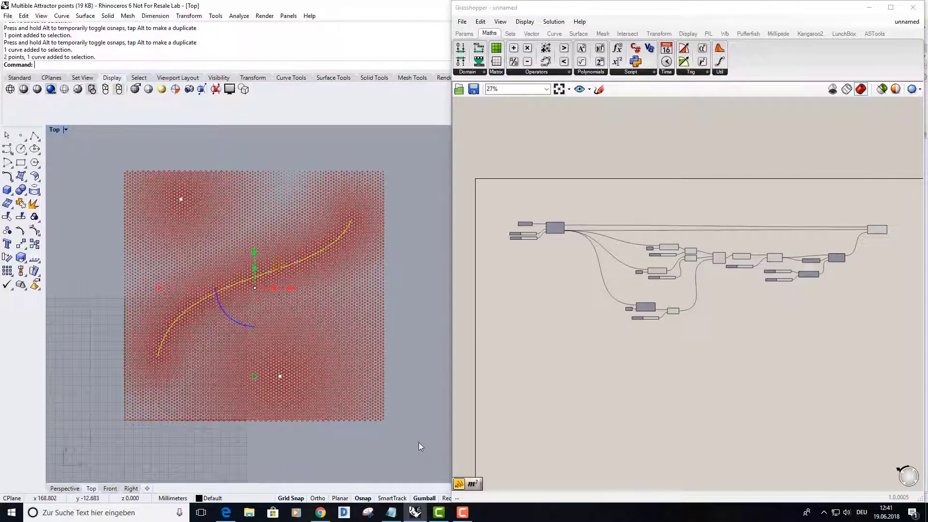
key(Delete)
click(570, 335)
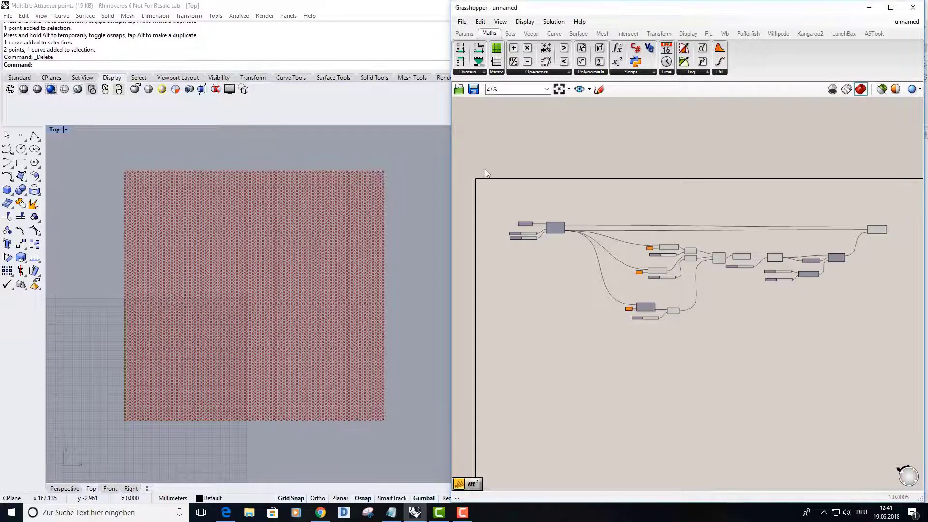
drag(477, 158, 906, 377)
key(Delete)
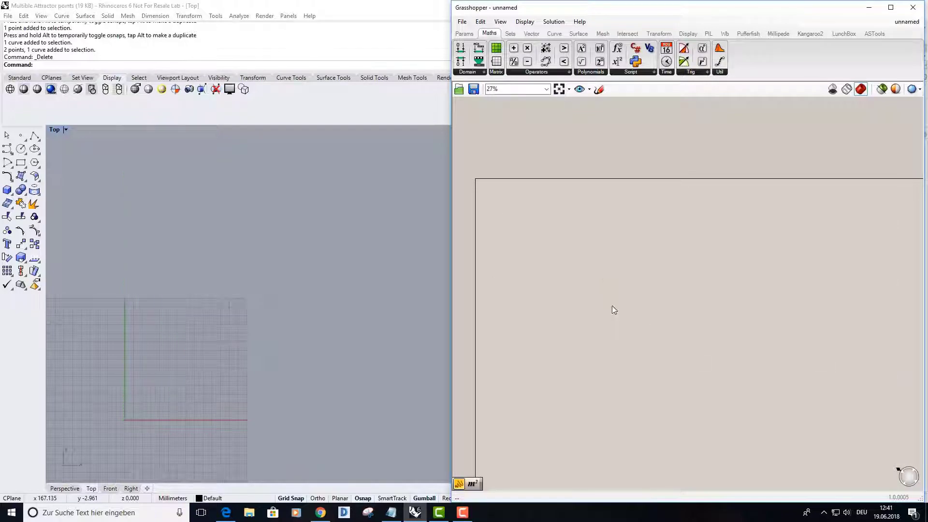
Place a Hexagonal grid component on the empty Grasshopper canvas
right_drag(582, 275, 601, 285)
right_drag(216, 348, 325, 263)
scroll(264, 301, up, 4)
right_drag(256, 338, 275, 318)
scroll(275, 318, up, 2)
right_drag(621, 291, 634, 290)
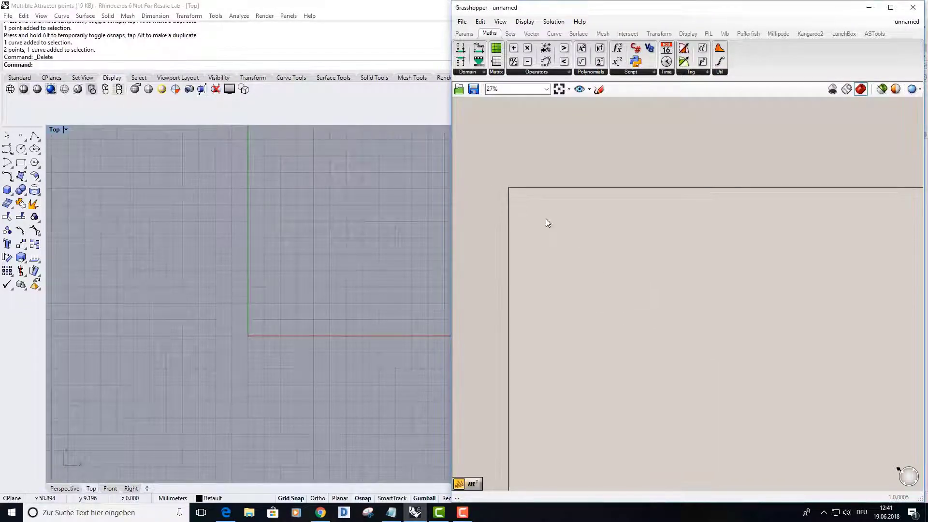
scroll(543, 217, up, 6)
scroll(541, 216, up, 1)
right_drag(541, 216, 628, 248)
click(531, 33)
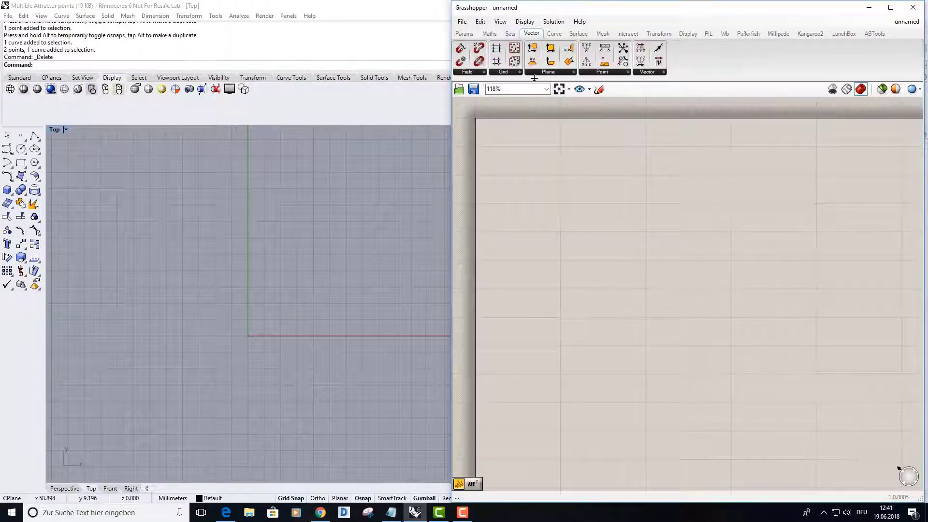
click(516, 74)
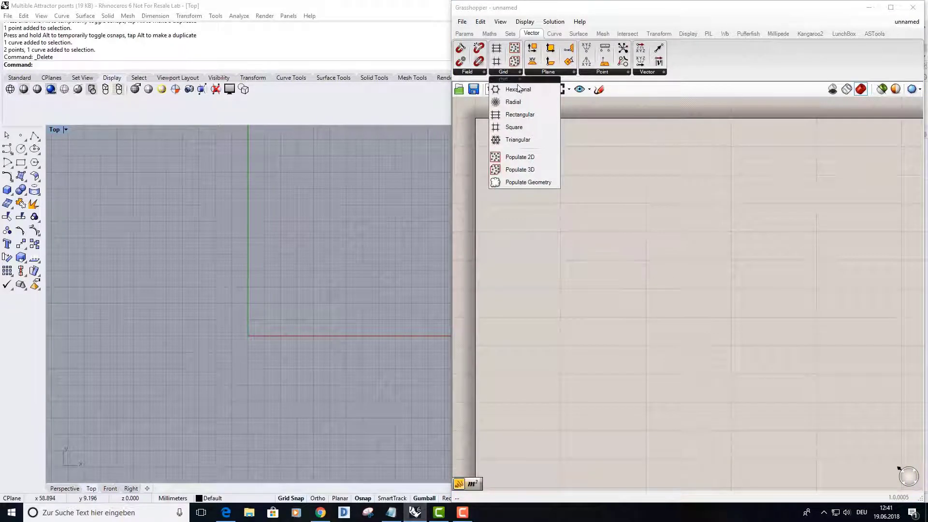
click(517, 90)
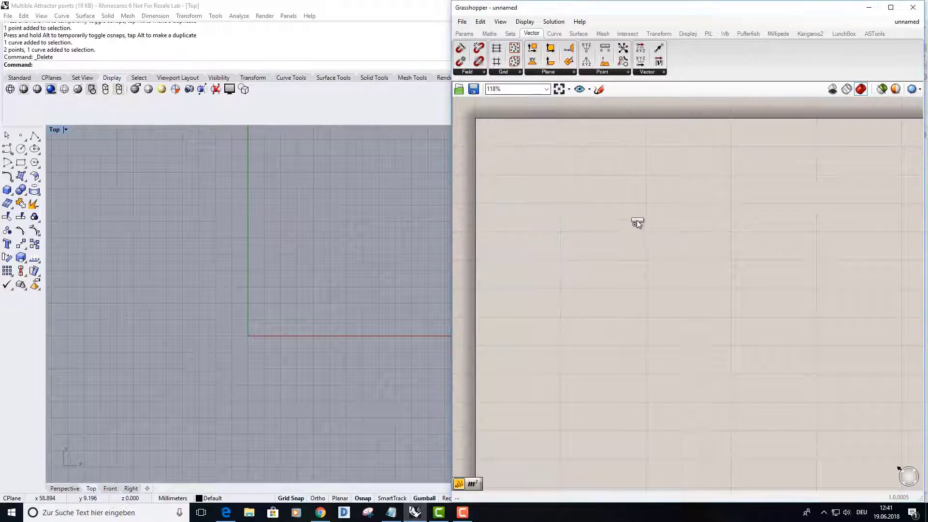
click(651, 244)
Examine the hexagonal grid component's inputs and its cell and plane preview around the Rhino origin
drag(671, 256, 834, 311)
right_drag(713, 325, 659, 321)
scroll(784, 300, up, 4)
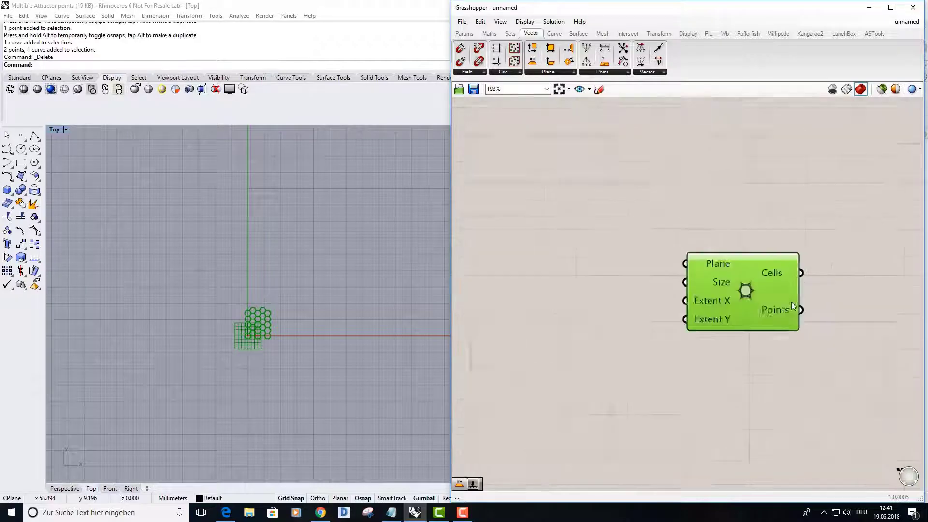
right_drag(725, 294, 747, 294)
right_drag(310, 314, 340, 288)
scroll(313, 300, up, 6)
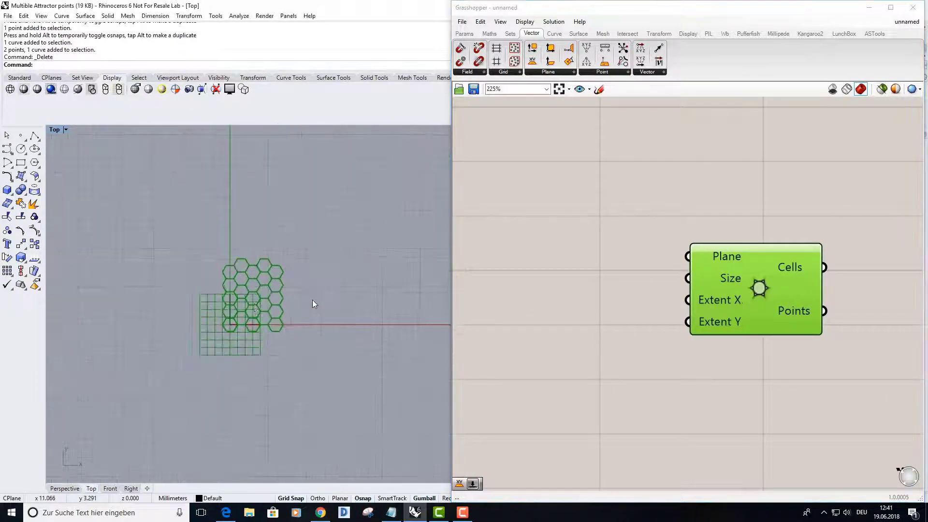
right_drag(259, 306, 282, 306)
right_drag(237, 334, 237, 330)
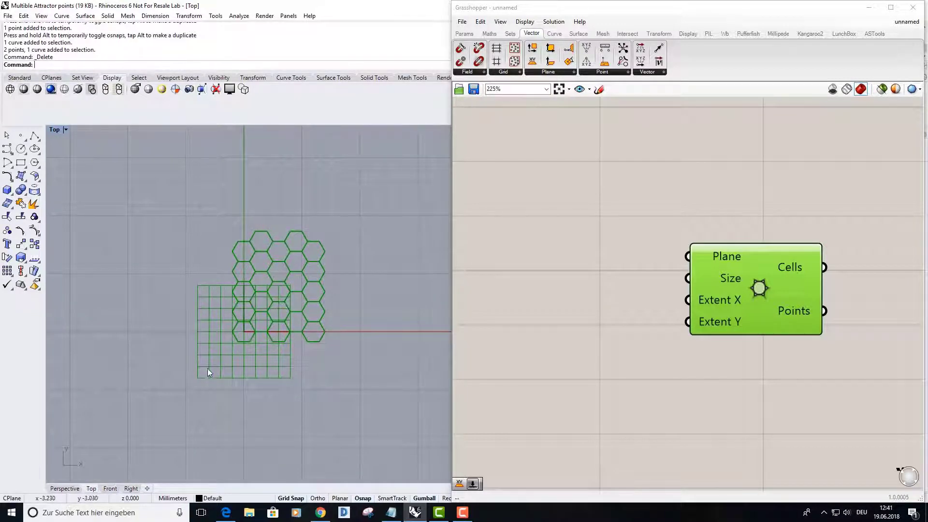
click(510, 347)
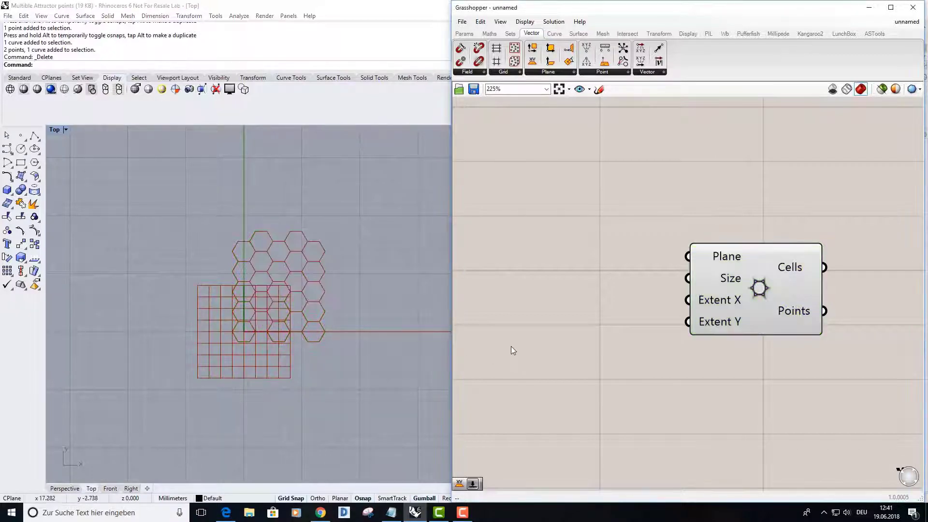
right_drag(361, 350, 352, 357)
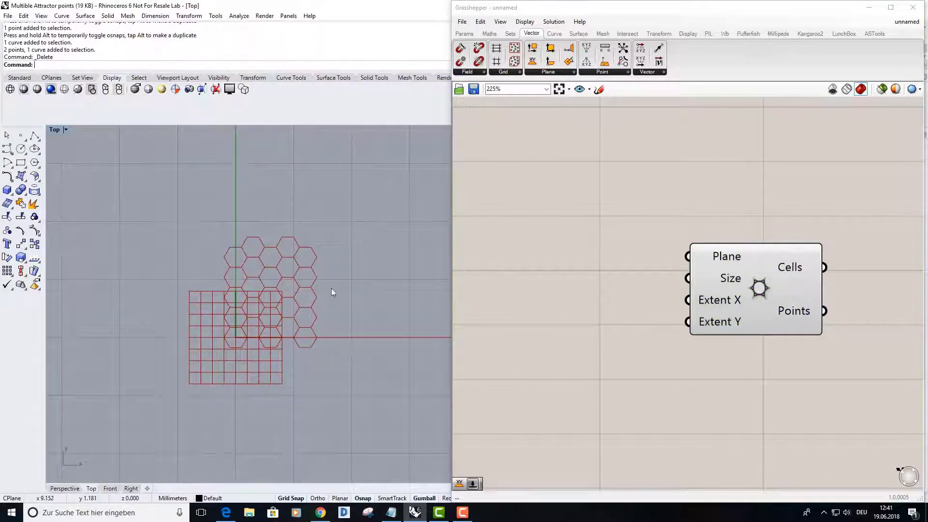
Add an XY Plane component, connect it to the hexagonal grid's Plane input, and turn off the plane component's preview
click(558, 73)
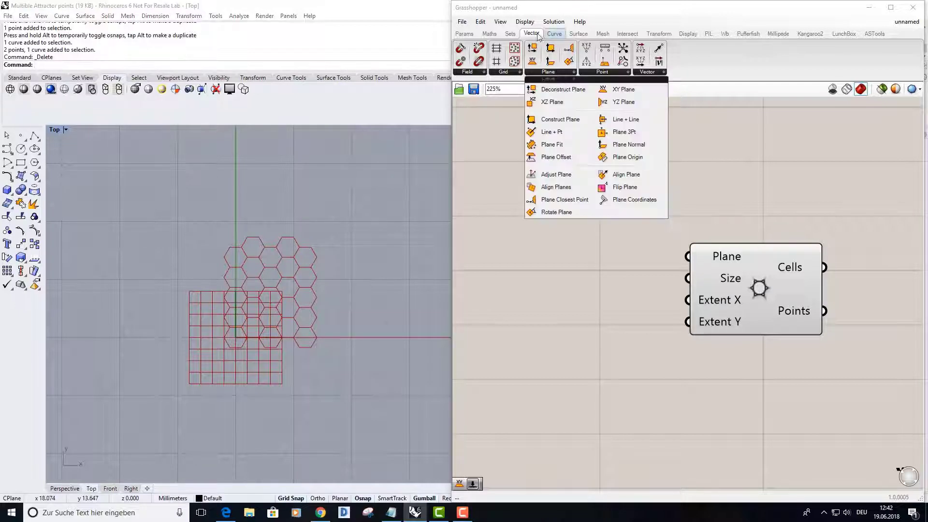
click(621, 91)
click(550, 238)
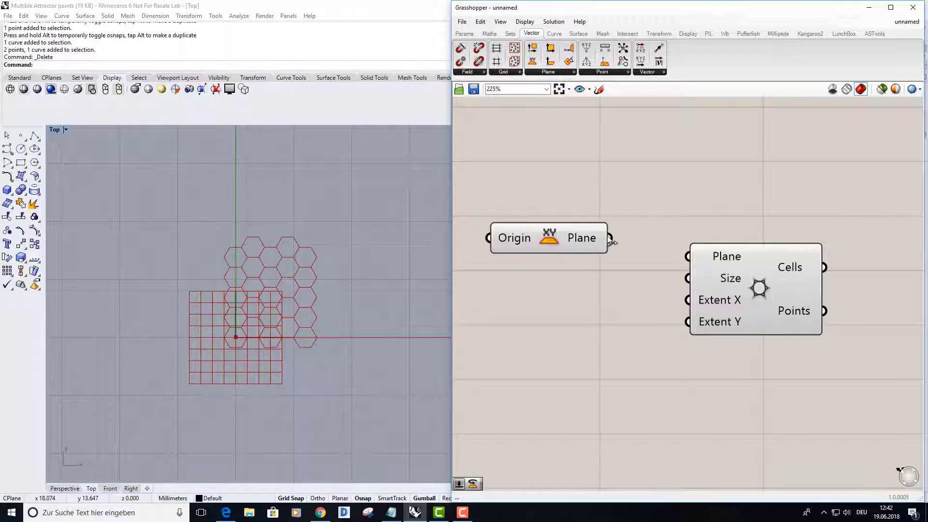
drag(610, 238, 687, 256)
right_click(548, 237)
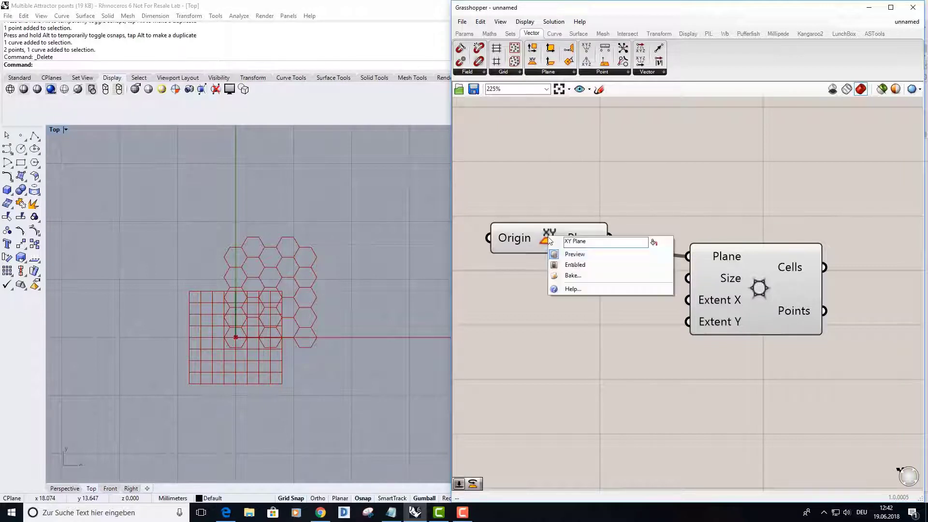
click(577, 254)
right_drag(345, 339, 324, 354)
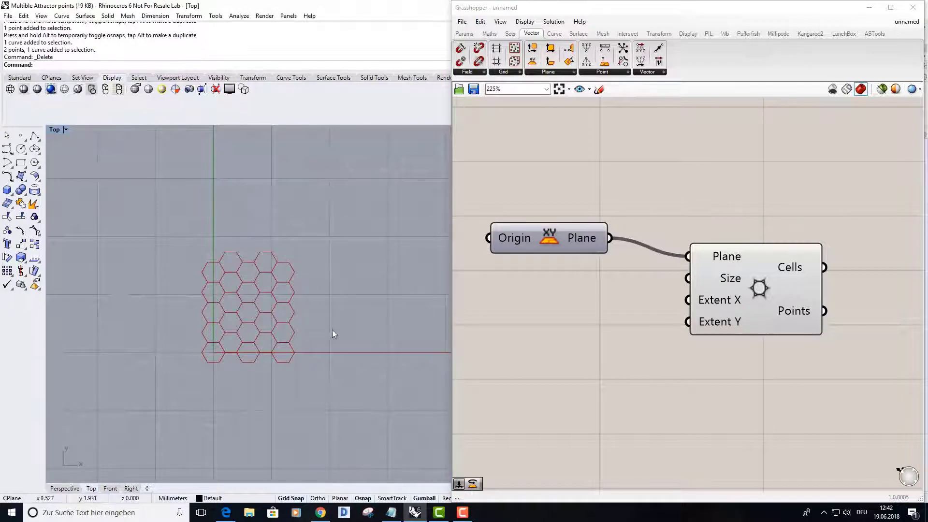
Add a whole-number slider below the XY Plane component and set it to 100
right_drag(614, 313, 678, 281)
right_drag(629, 300, 658, 299)
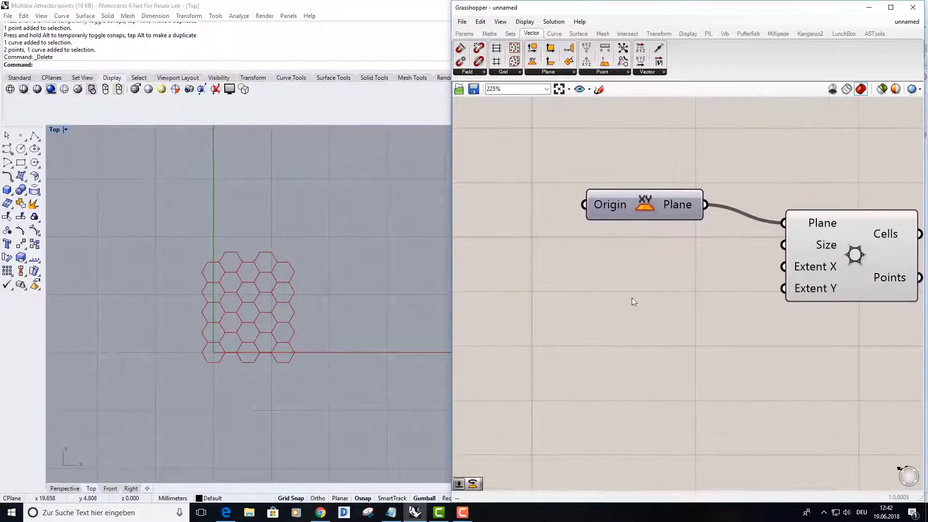
double_click(596, 264)
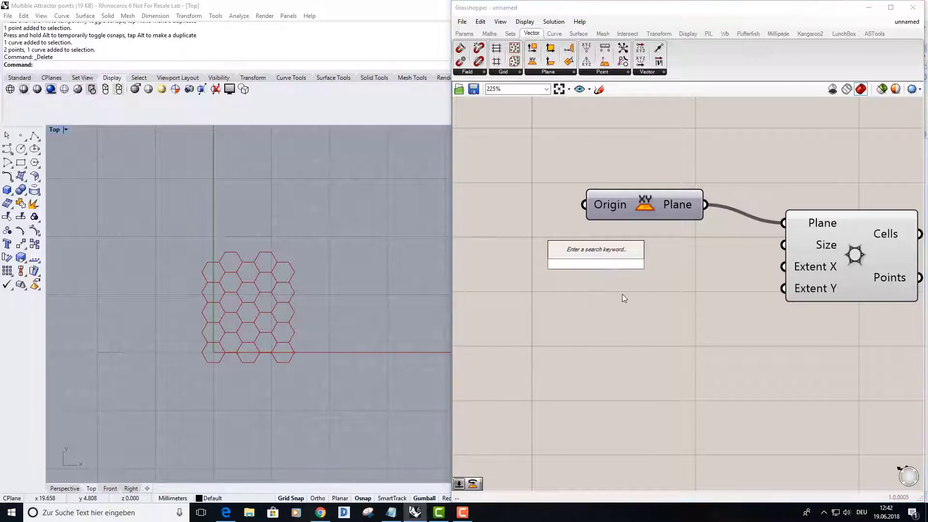
text(11)
key(Return)
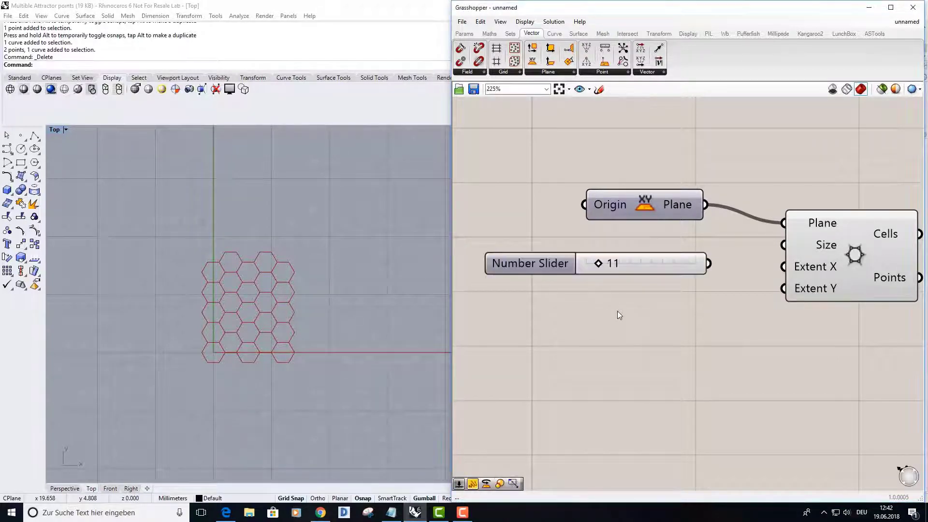
drag(599, 266, 680, 272)
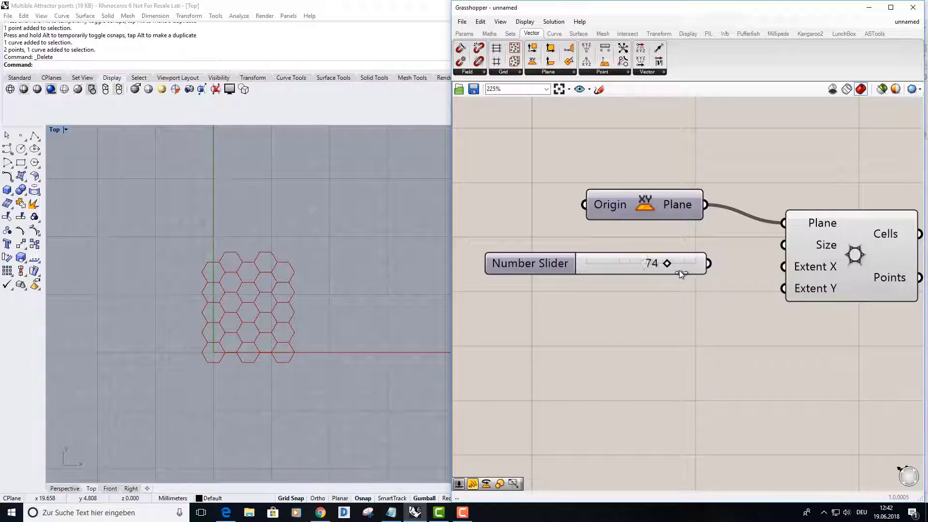
Duplicate the number slider and place the copy directly below the original
click(531, 264)
key(ctrl+c)
key(ctrl+v)
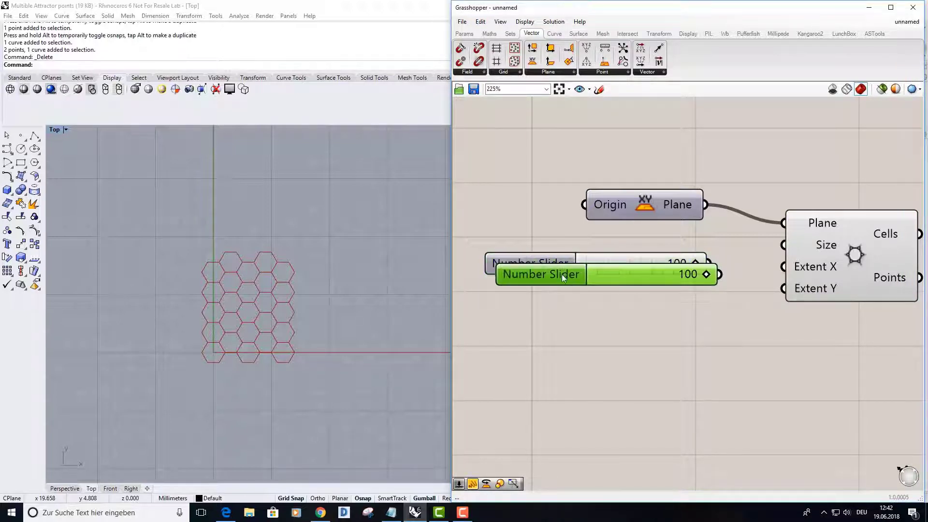
drag(562, 274, 555, 298)
Set the duplicated lower slider to 30
drag(700, 303, 623, 305)
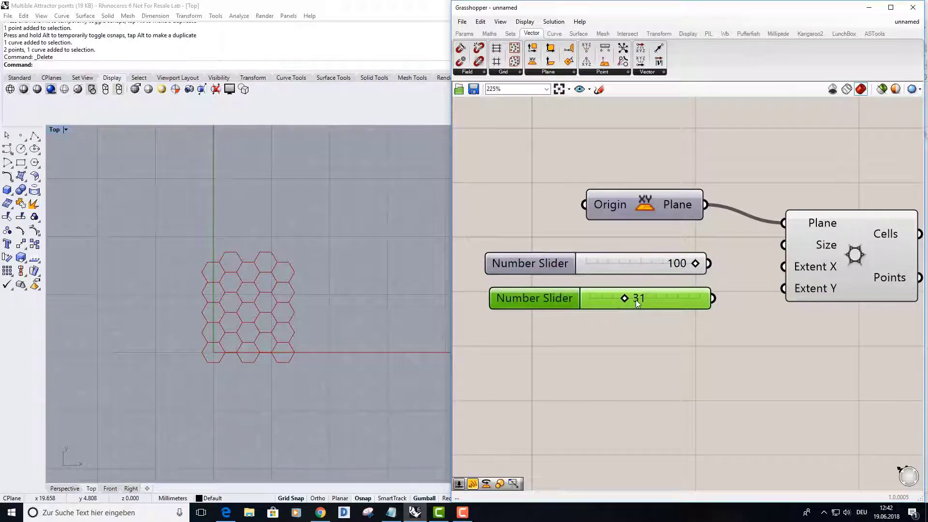
click(649, 321)
click(636, 297)
double_click(637, 296)
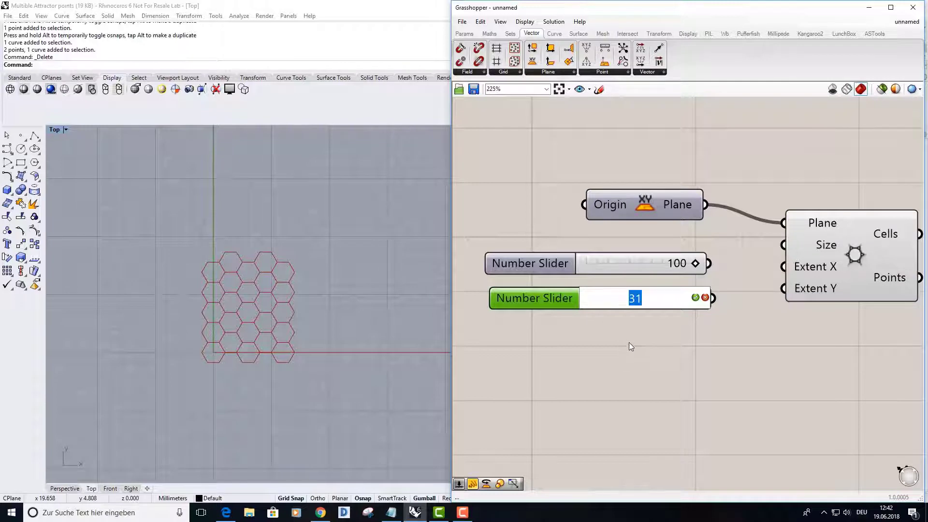
text(30)
click(695, 297)
click(671, 354)
Set the original upper slider to 50
click(653, 267)
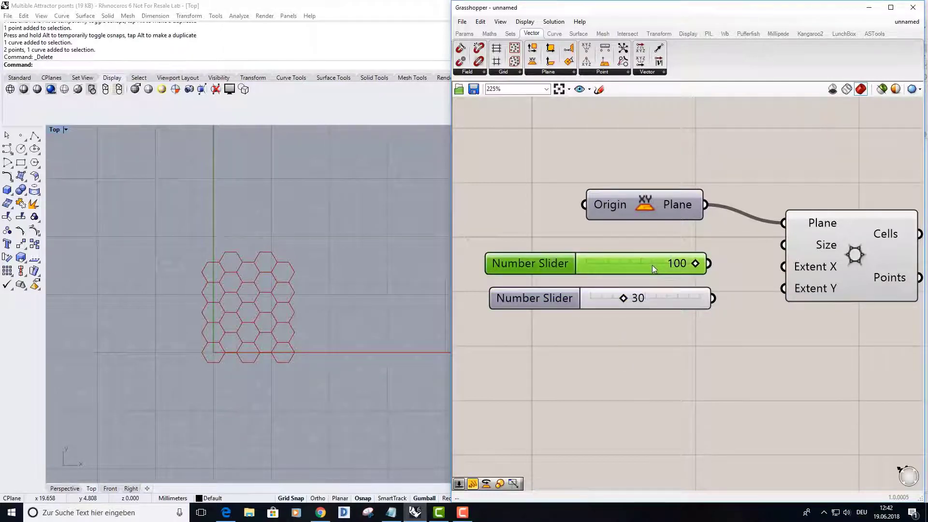
double_click(661, 263)
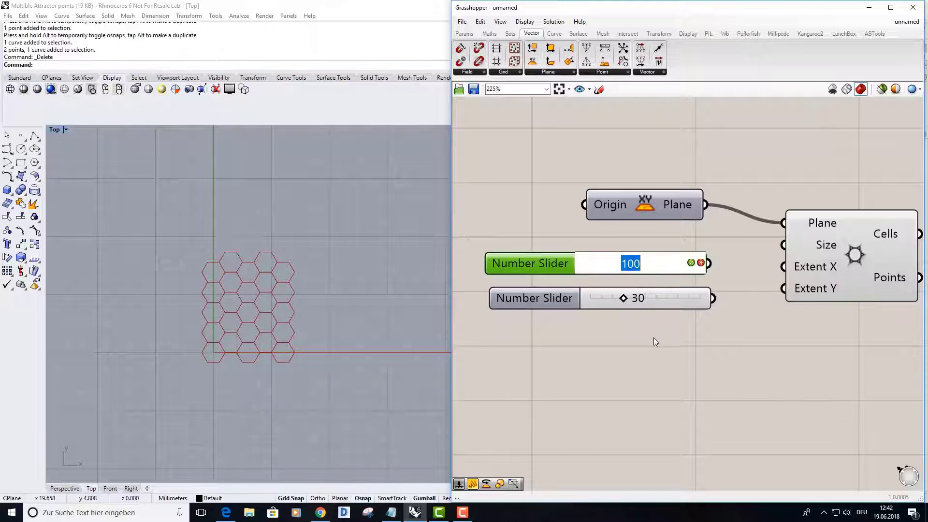
text(50)
click(691, 262)
click(715, 272)
Connect the 50 slider to the hexagonal grid's Extent X input and the 30 slider to its Extent Y input
drag(709, 263, 783, 267)
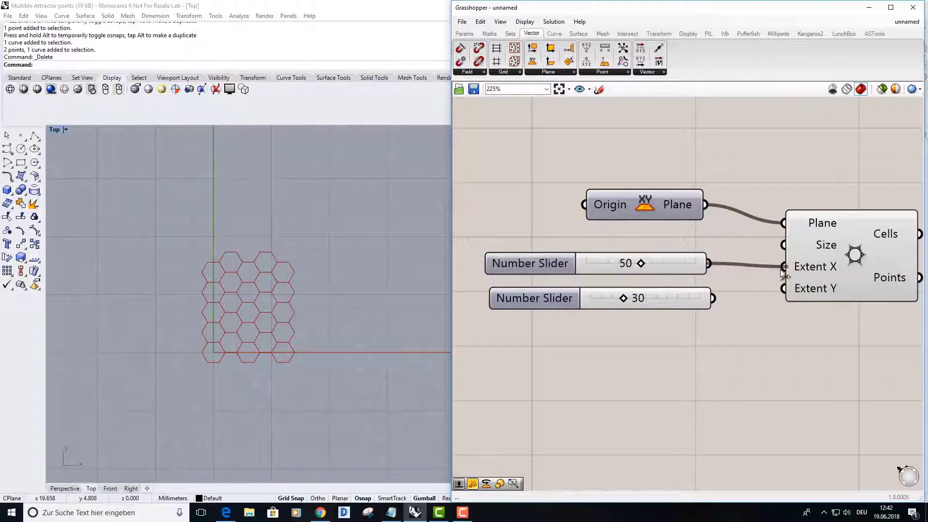
drag(714, 299, 783, 289)
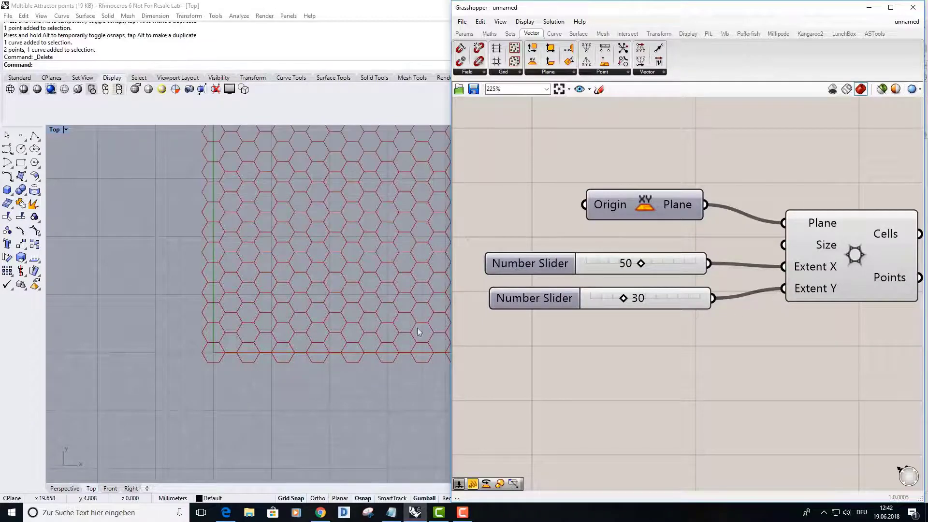
right_drag(340, 341, 198, 376)
scroll(262, 341, down, 6)
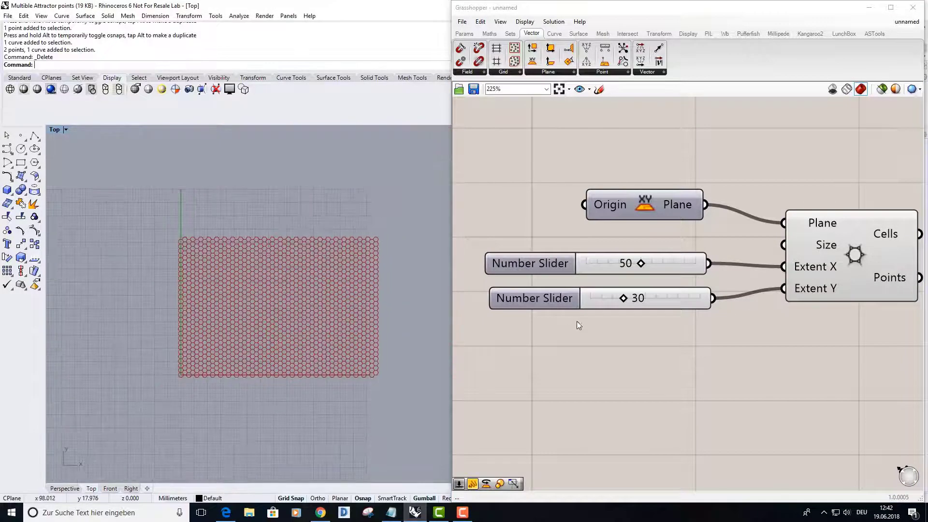
scroll(332, 315, up, 5)
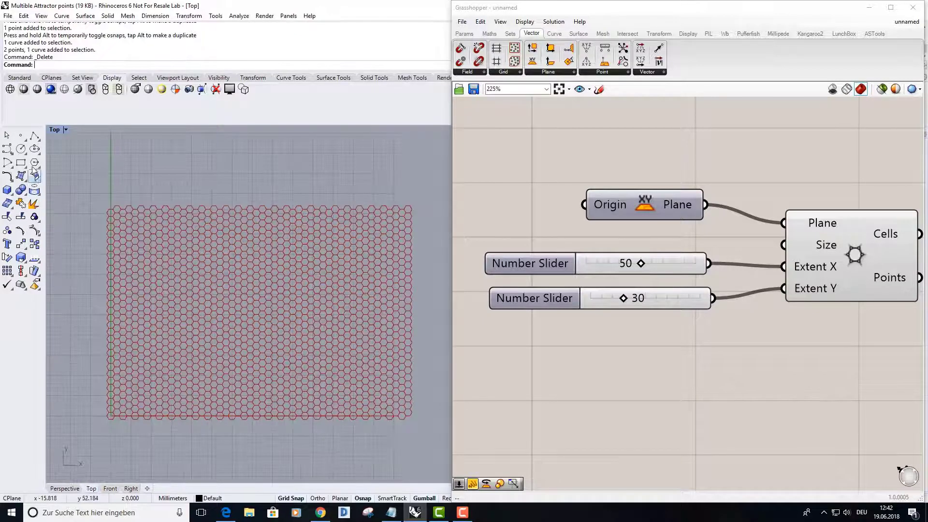
Place a point object in the Rhino Top view inside the hexagonal grid at about x 60, y 42
click(20, 136)
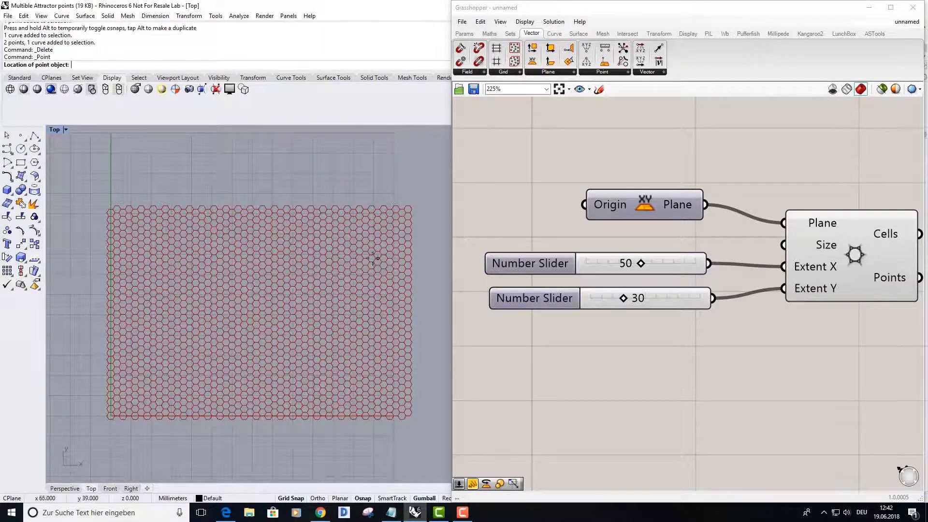
click(353, 247)
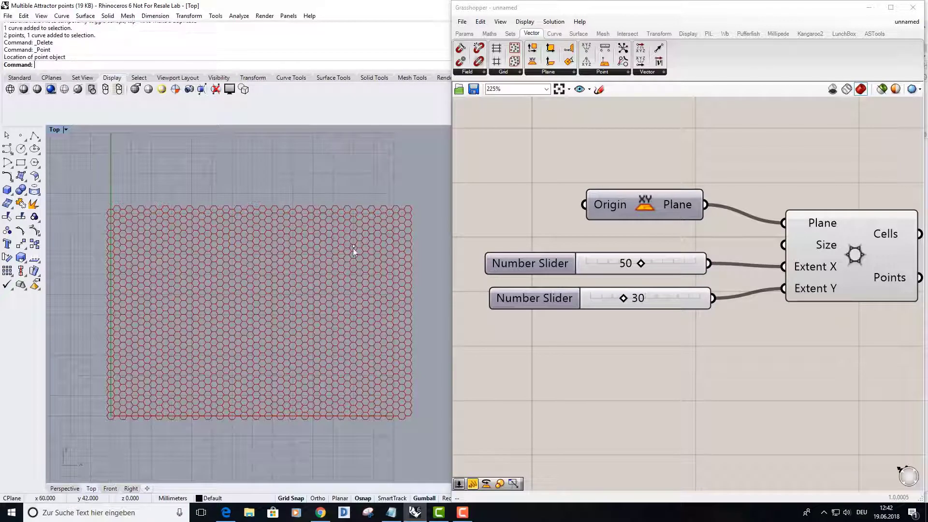
click(374, 156)
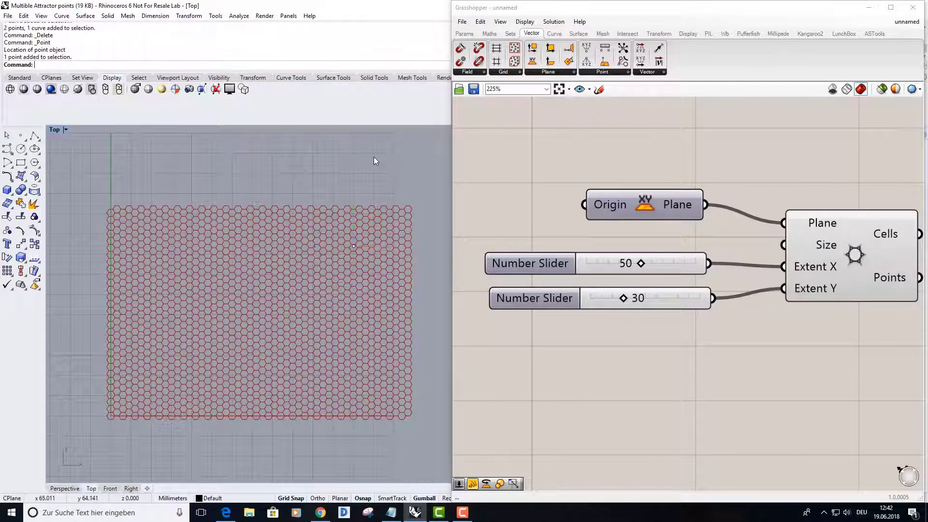
Add a Point parameter to the Grasshopper canvas below the hexagonal grid component
scroll(675, 348, down, 3)
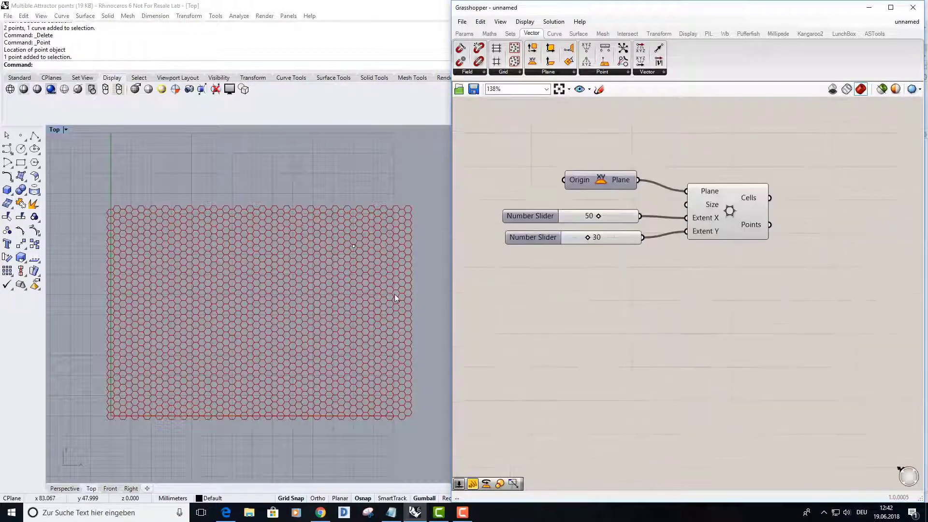
double_click(717, 292)
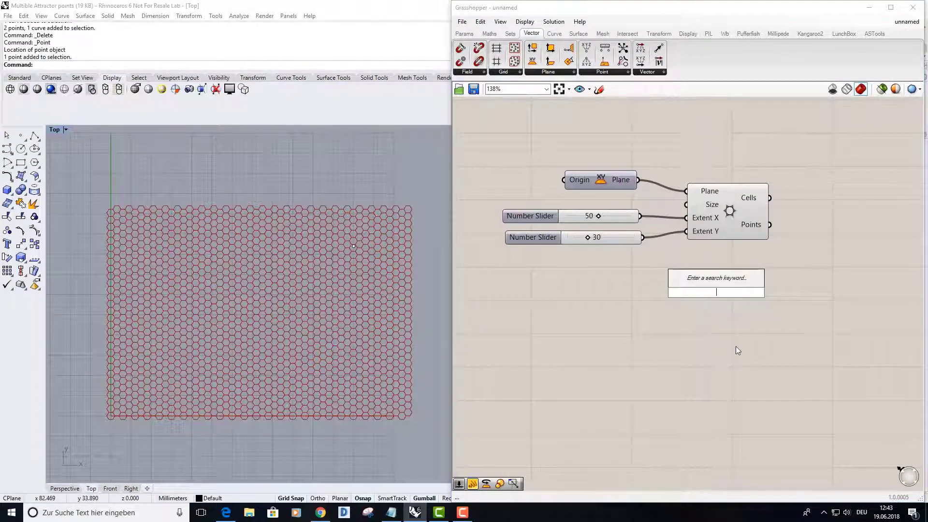
text(point)
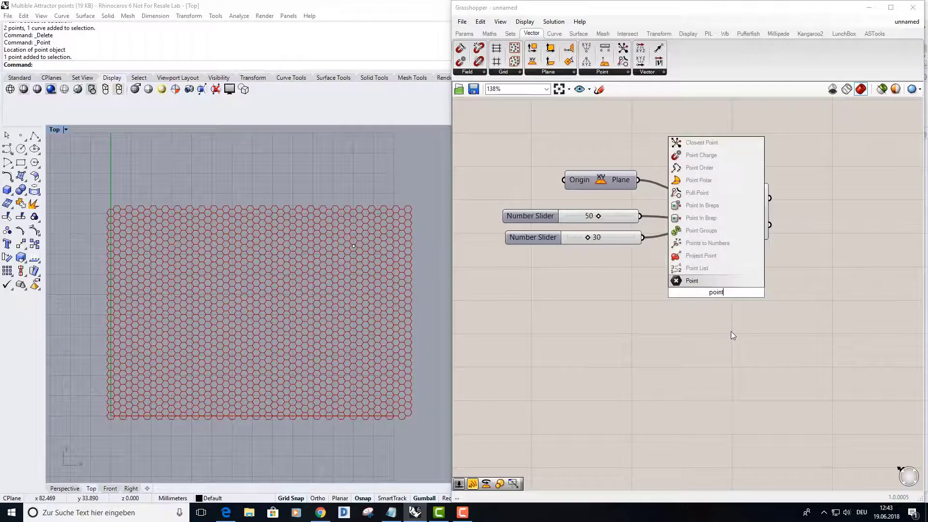
click(692, 281)
drag(705, 299, 743, 314)
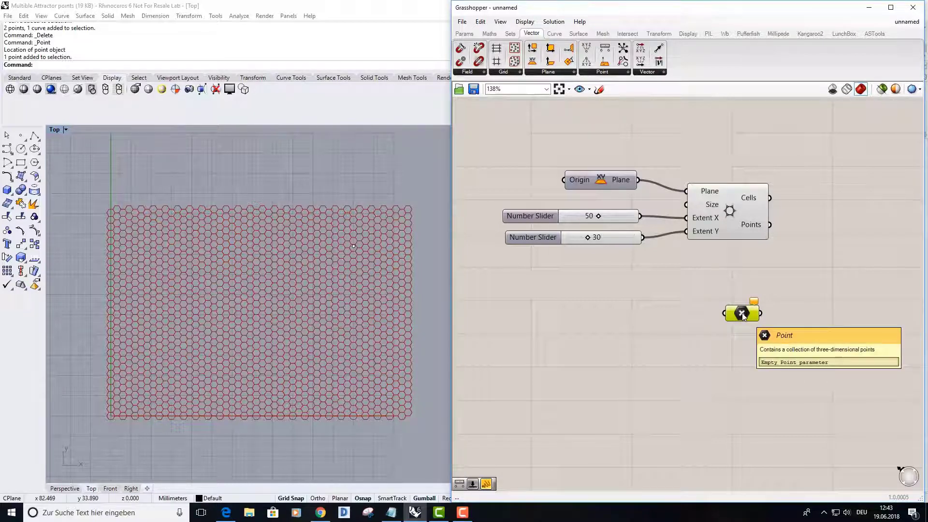
Reference the single Rhino point inside the grid in the Point parameter and position the parameter beneath the grid component
right_click(743, 314)
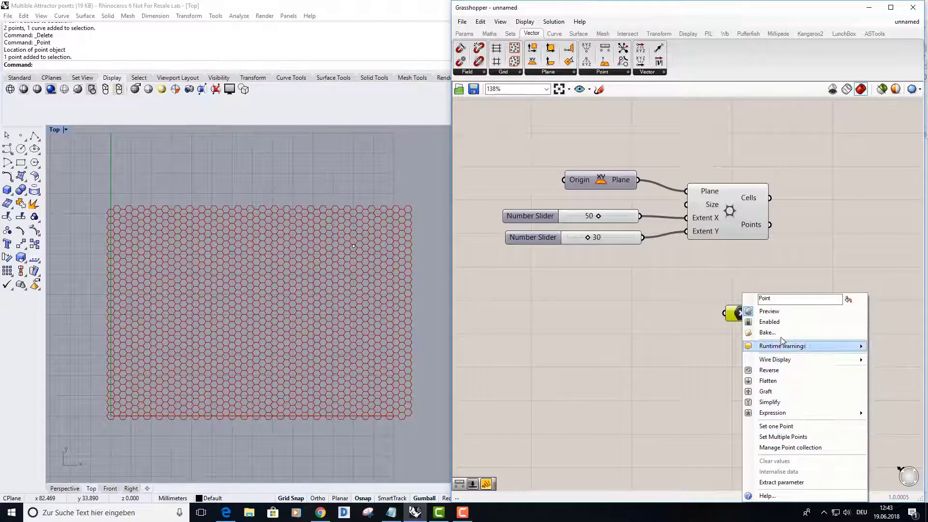
click(777, 427)
click(354, 246)
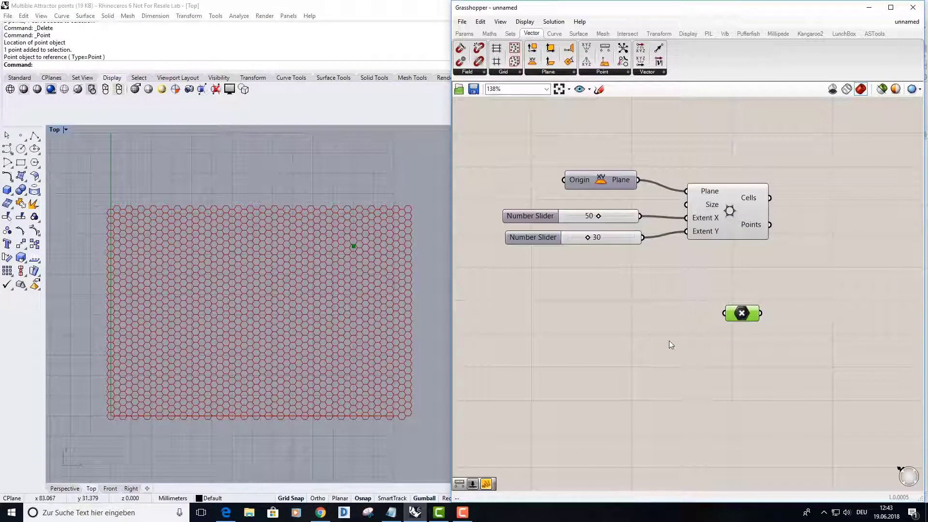
mouse_move(742, 314)
mouse_down()
mouse_move(743, 325)
mouse_move(750, 320)
mouse_up()
click(761, 289)
right_drag(783, 286, 760, 284)
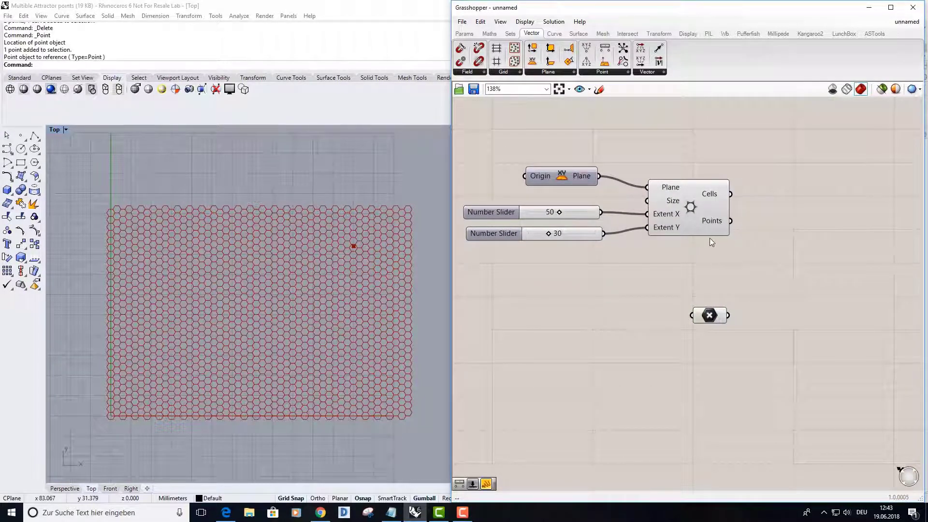
drag(710, 316, 713, 317)
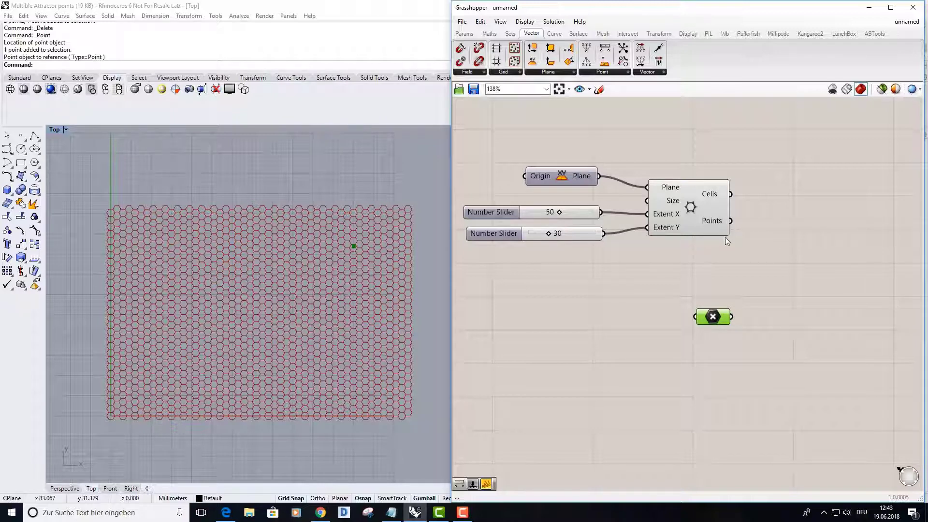
Add a Distance component and connect the grid's Points output to Point A and the Point parameter to Point B
double_click(785, 275)
text(d)
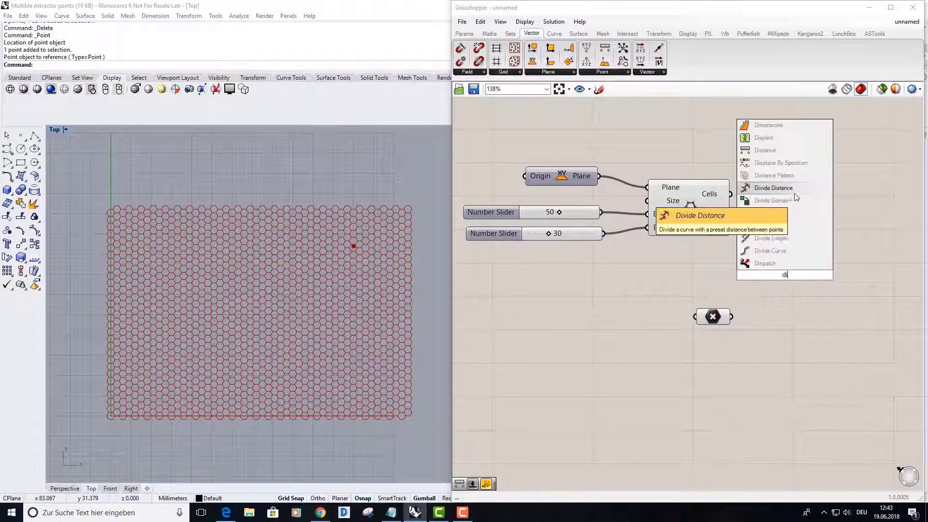
text(i)
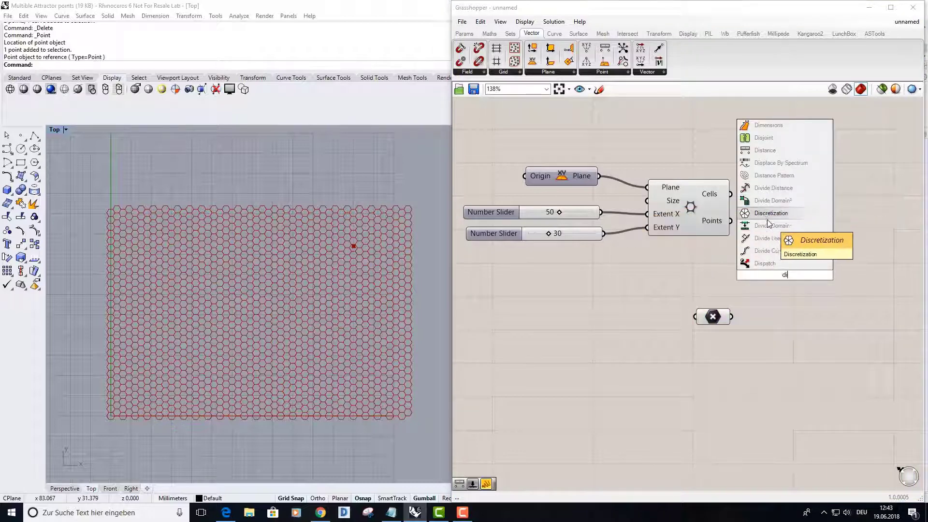
click(765, 150)
drag(789, 271, 837, 269)
click(764, 292)
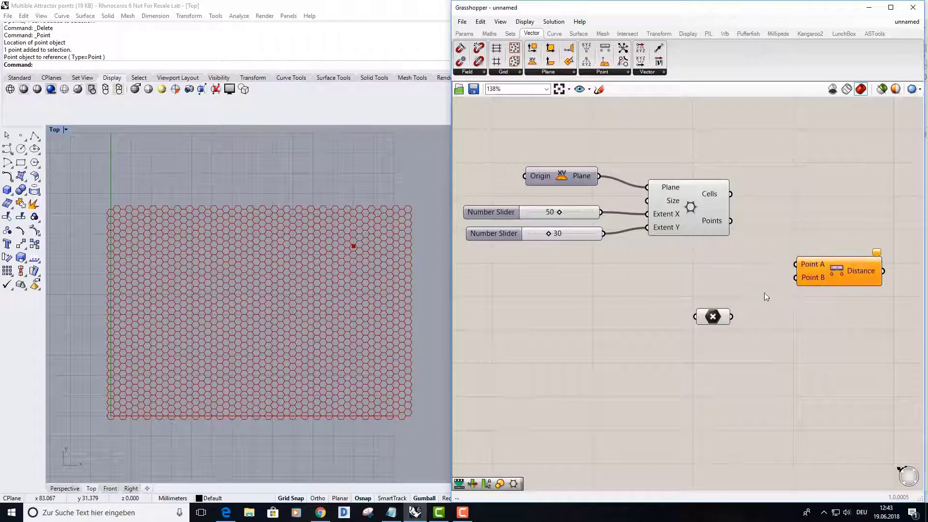
drag(729, 221, 799, 266)
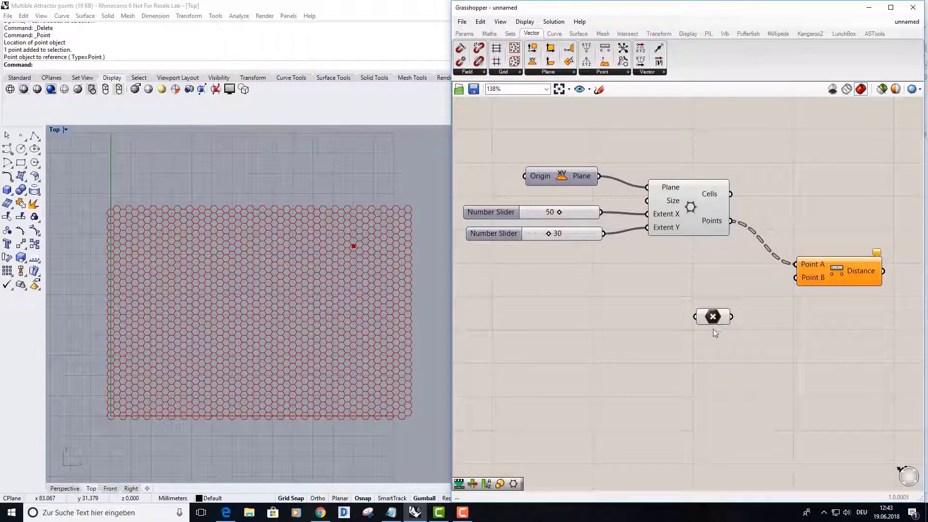
drag(730, 317, 795, 285)
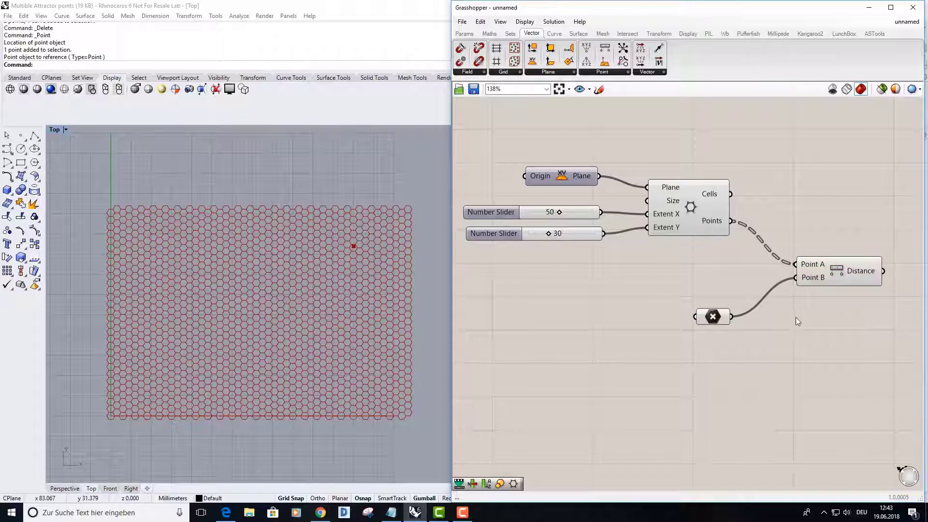
Add a Scale component and connect the grid's Cells to its Geometry input and the grid's Points to its Center input
scroll(796, 317, down, 2)
right_drag(710, 337, 695, 319)
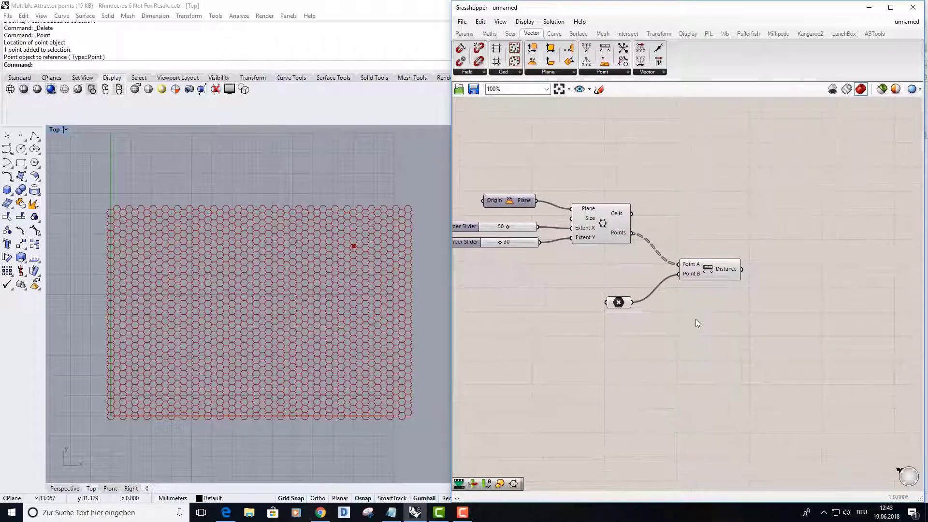
double_click(805, 223)
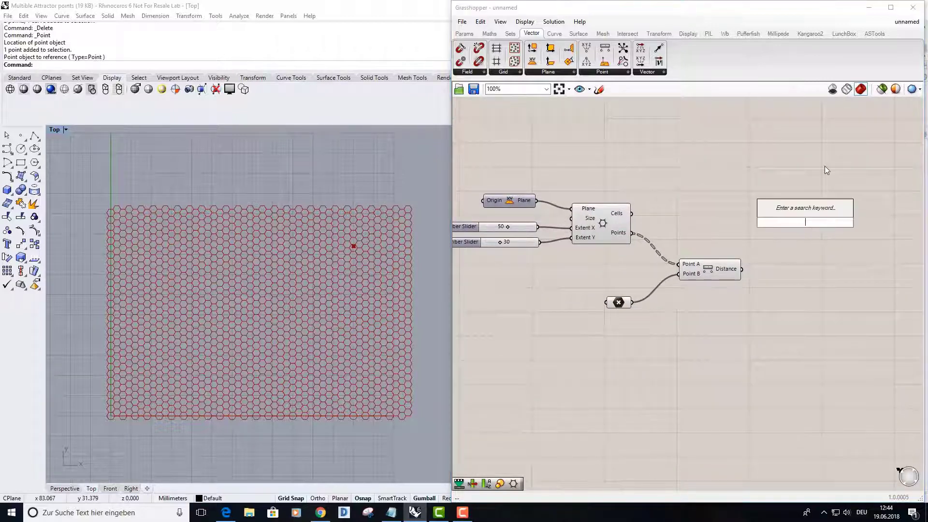
text(sc)
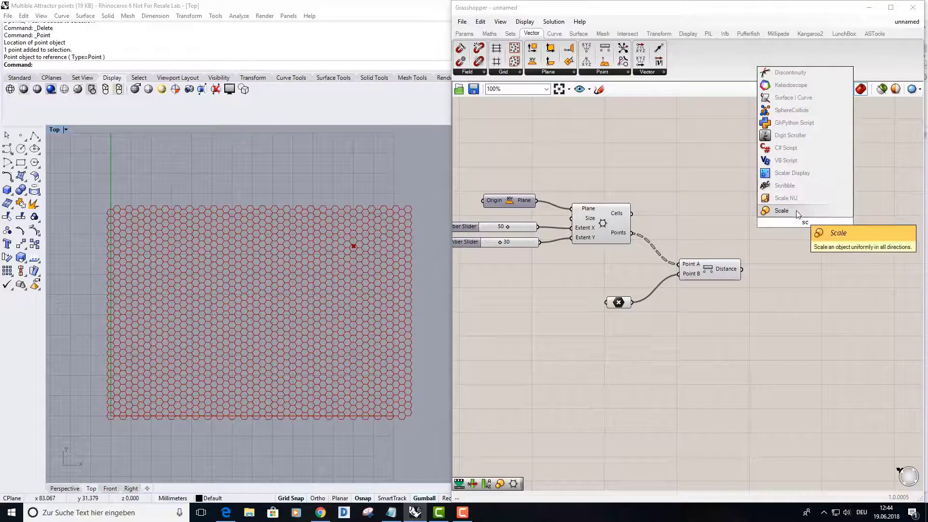
click(797, 213)
scroll(797, 170, up, 3)
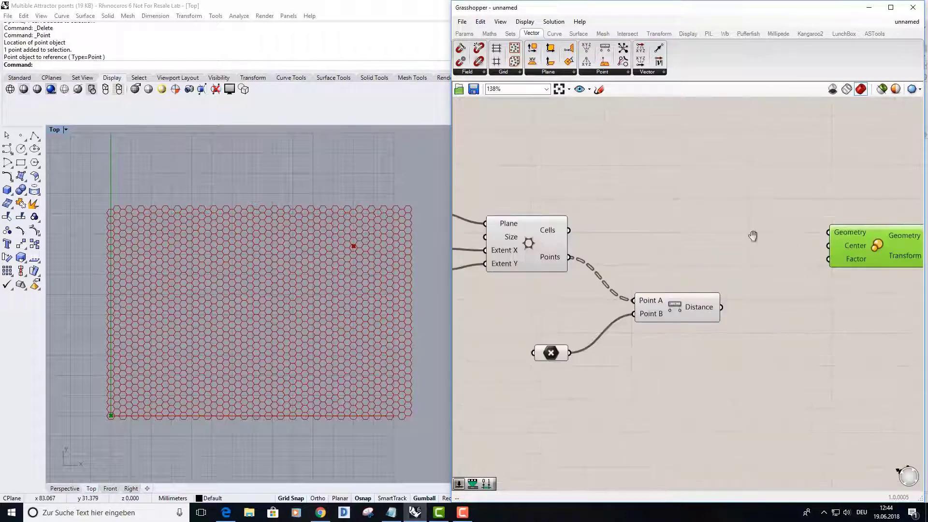
right_drag(753, 236, 702, 227)
drag(513, 222, 776, 223)
drag(518, 248, 779, 237)
Turn off the hexagonal grid component's preview and inspect the scaled hexagons in the Rhino Top view
right_drag(371, 301, 367, 310)
scroll(282, 316, up, 2)
right_drag(282, 315, 276, 320)
right_drag(498, 291, 567, 289)
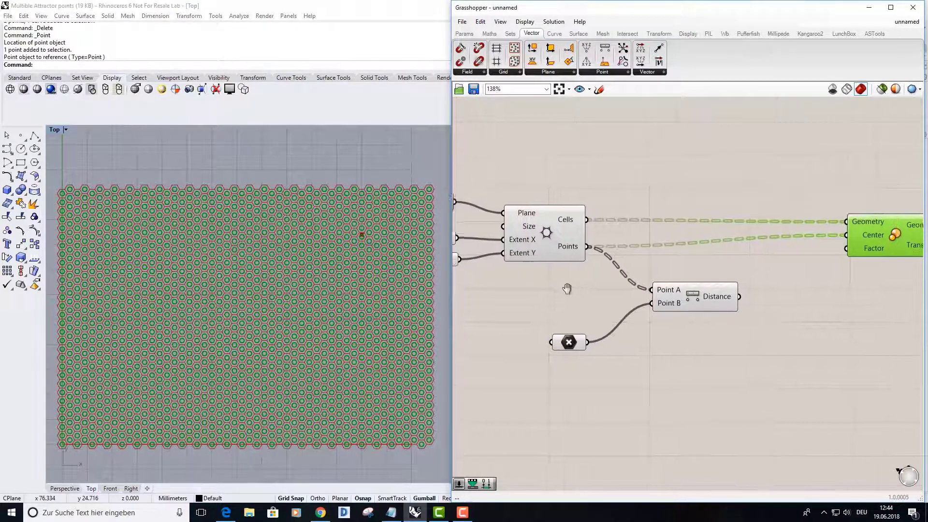
right_click(544, 235)
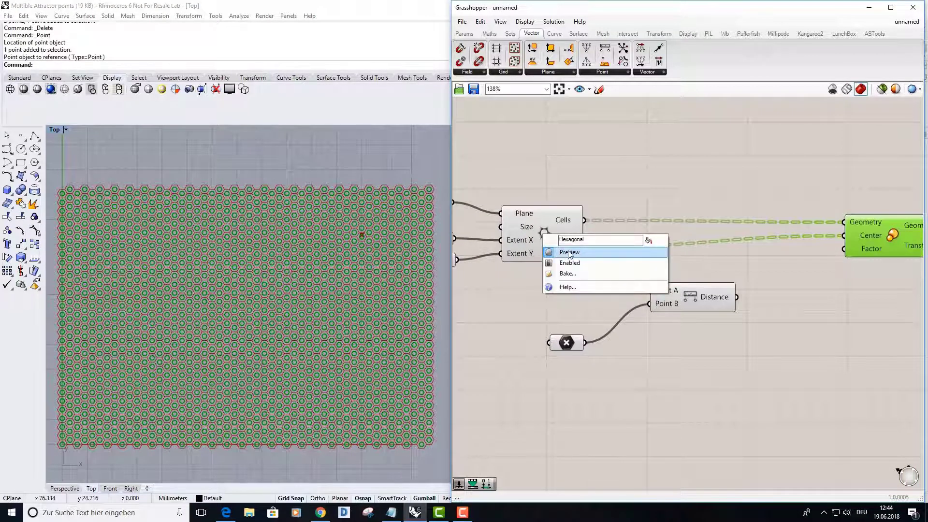
click(570, 253)
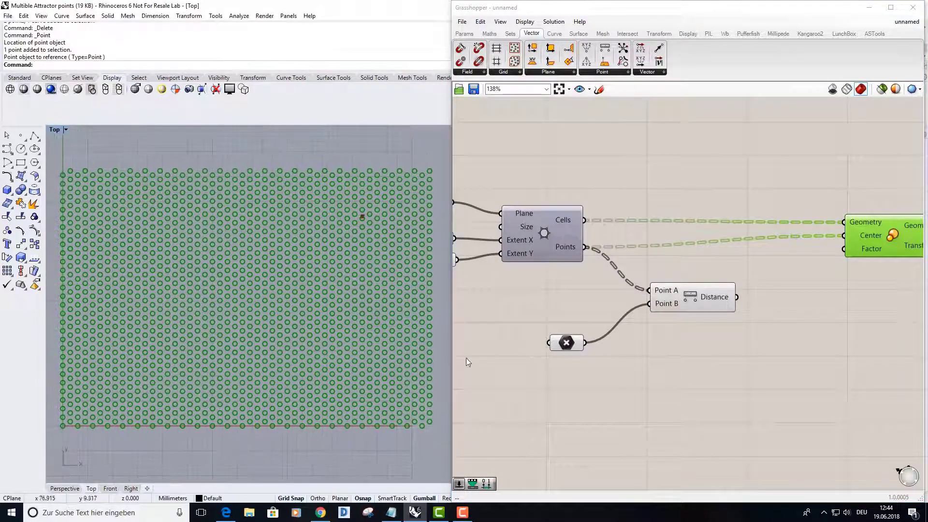
scroll(325, 381, up, 5)
mouse_move(278, 307)
right_down()
mouse_move(284, 286)
mouse_move(285, 296)
right_up()
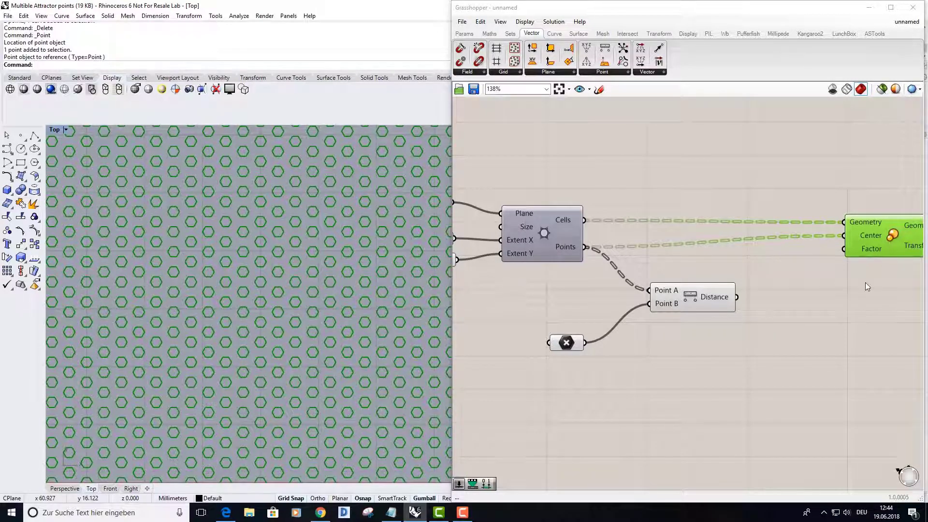
Add a Remap Numbers component below Scale and connect the Distance output to its Value input
right_drag(868, 287, 770, 279)
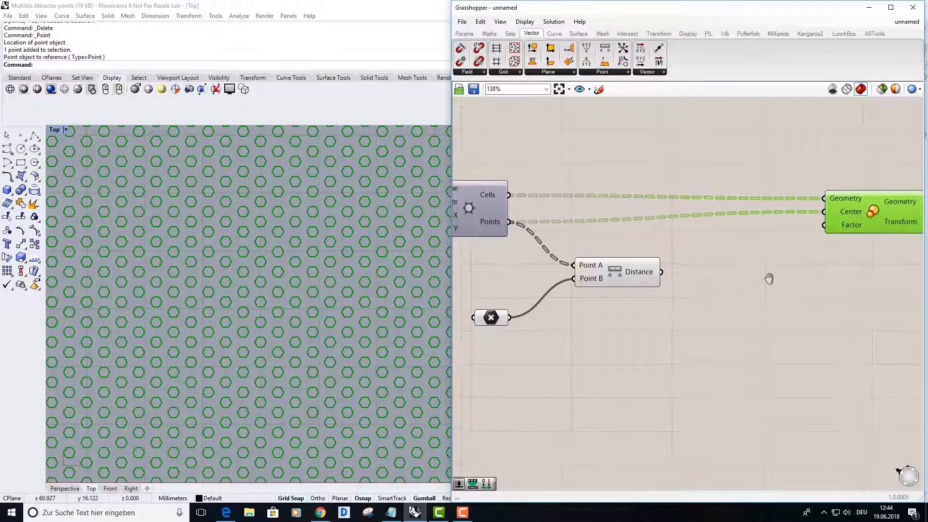
drag(649, 282, 611, 279)
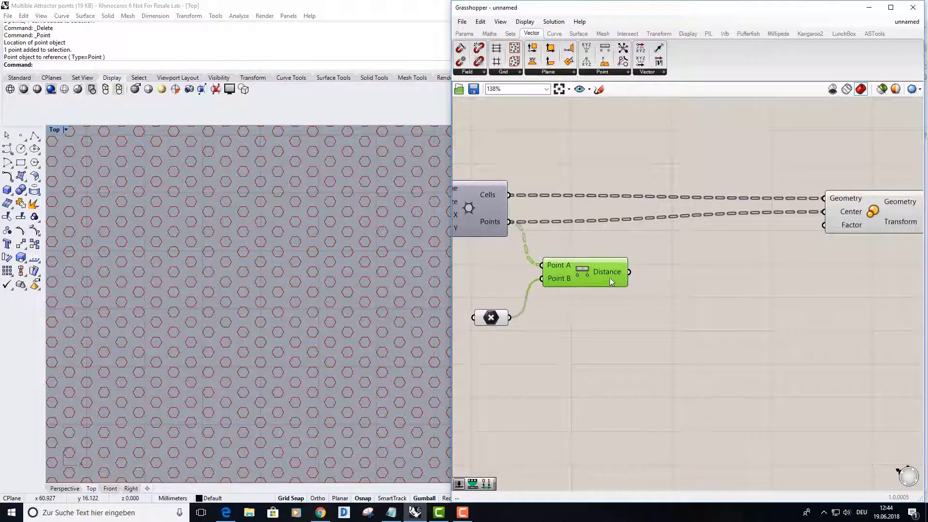
scroll(610, 278, down, 2)
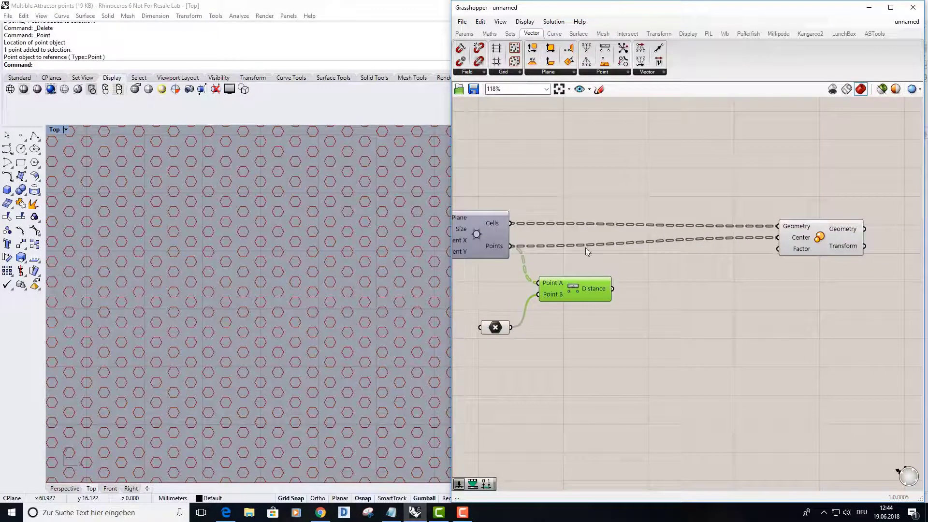
click(489, 34)
click(478, 72)
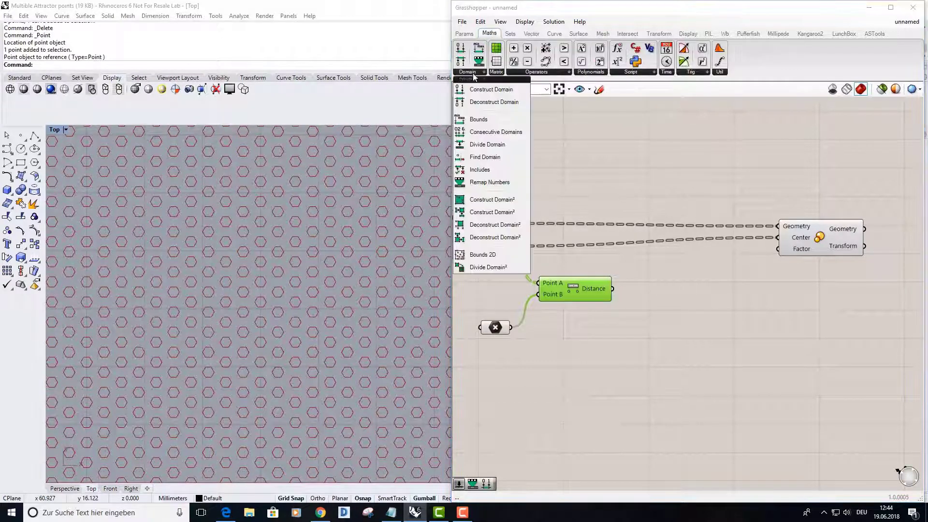
click(490, 183)
click(748, 327)
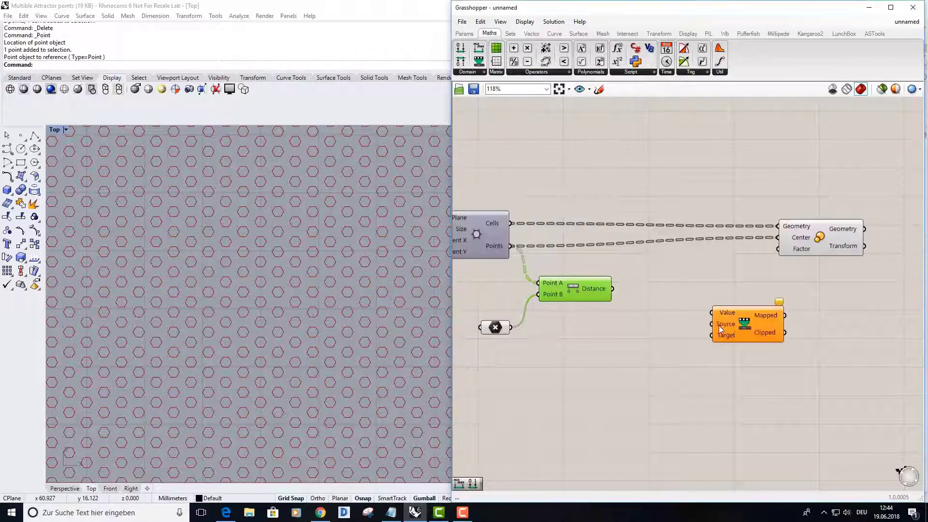
drag(618, 291, 709, 313)
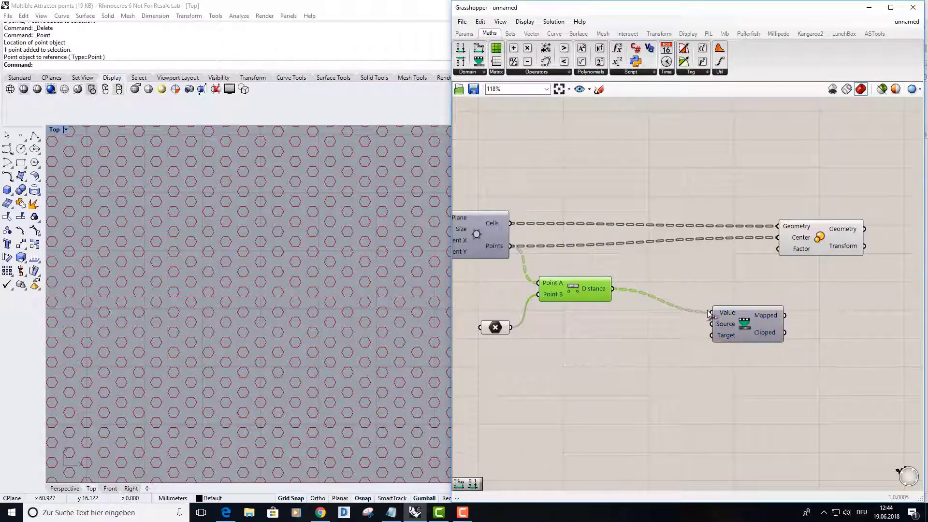
Add Bounds and Construct Domain components beside Remap Numbers and rearrange the neighbouring components to make room
click(479, 72)
drag(479, 119, 668, 345)
click(484, 72)
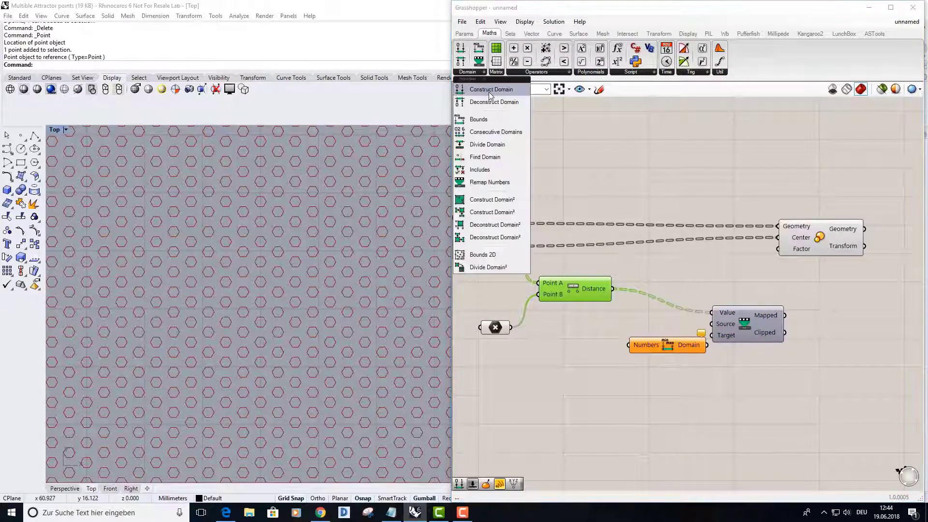
drag(489, 93, 660, 386)
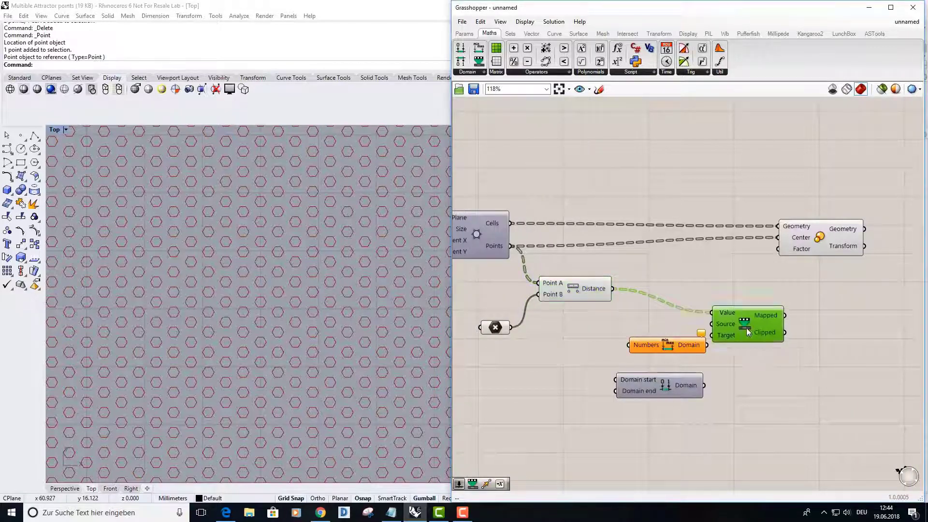
drag(747, 328, 766, 318)
drag(810, 237, 878, 236)
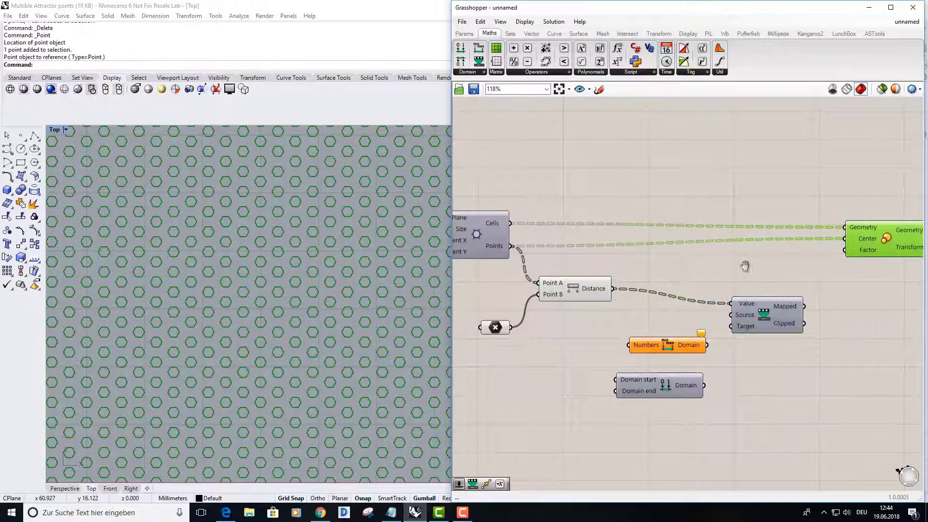
right_drag(745, 265, 742, 236)
drag(668, 318, 671, 309)
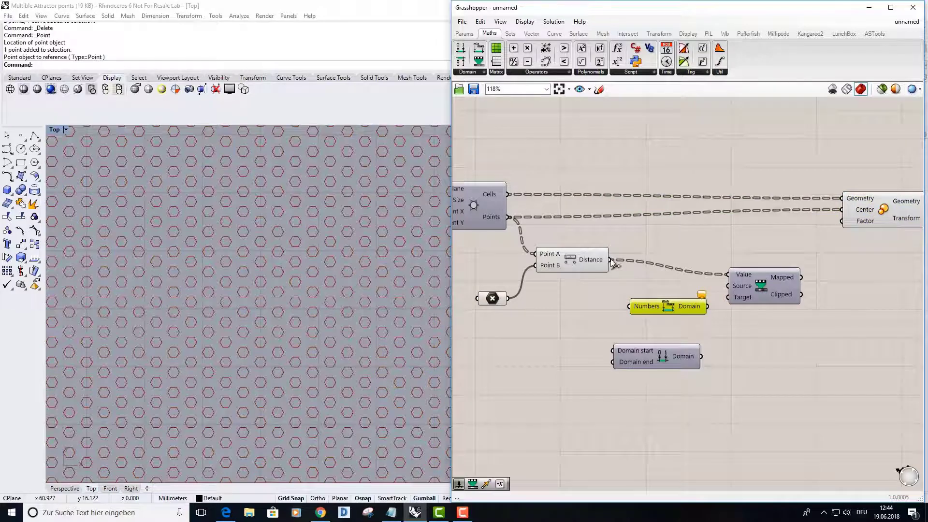
Wire Distance through Bounds into Remap Numbers' Source input, and connect Construct Domain's output to its Target input
drag(611, 259, 630, 307)
click(702, 310)
scroll(704, 310, up, 4)
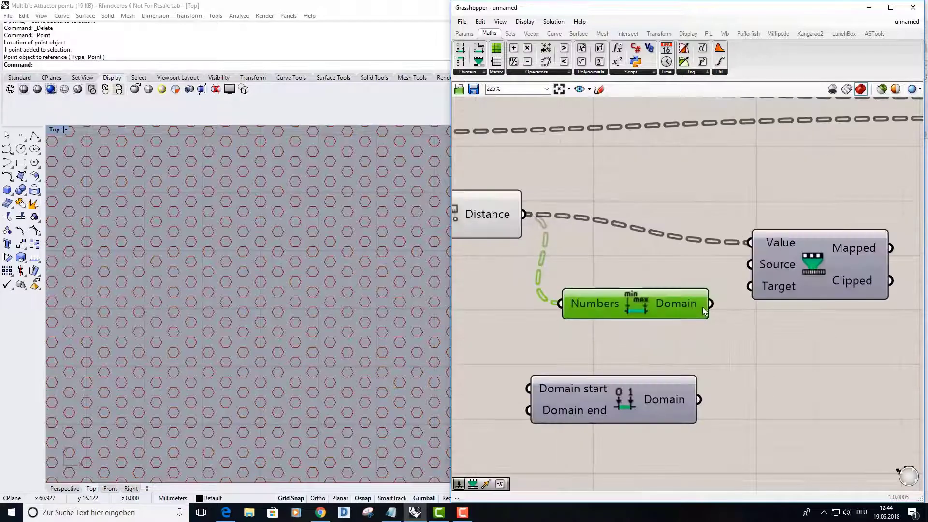
drag(710, 304, 743, 266)
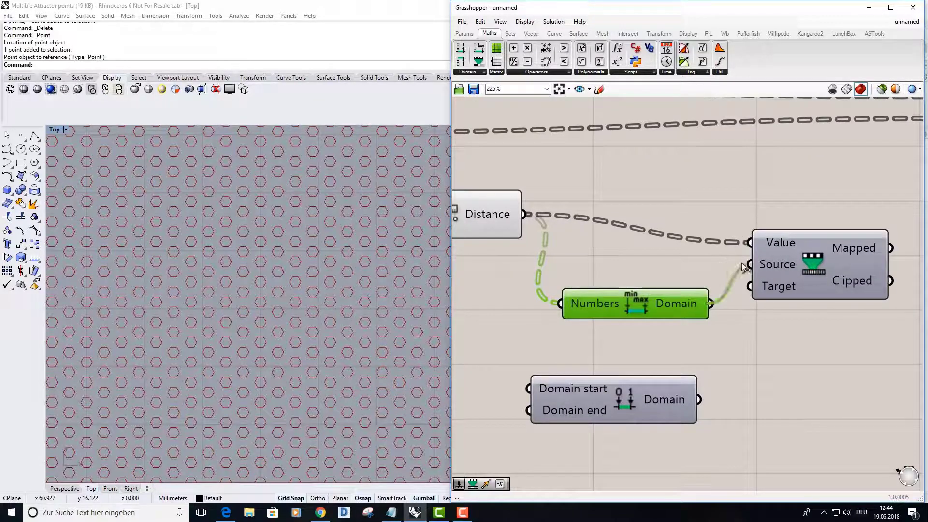
right_drag(660, 312, 678, 251)
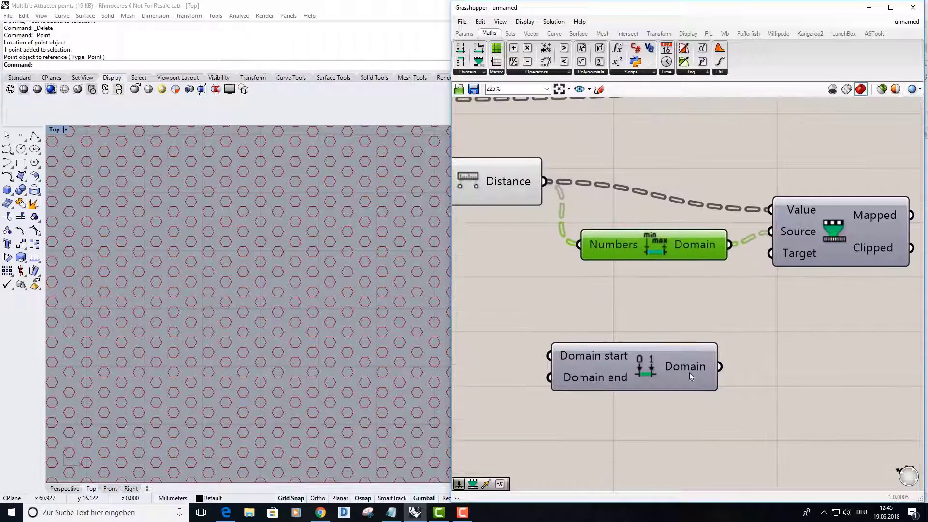
drag(719, 367, 771, 256)
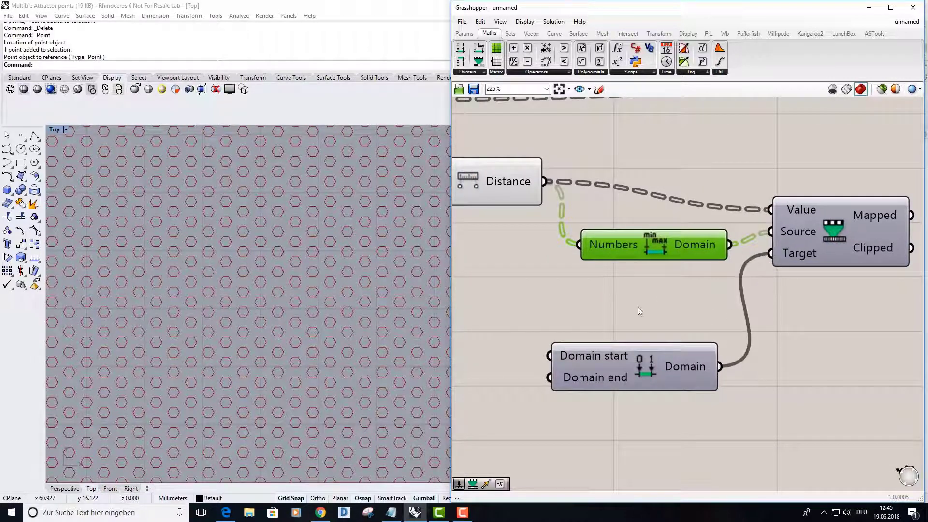
Add a Number Slider beside Construct Domain, set it to 0.232 and connect it to the Domain start input
scroll(637, 307, down, 3)
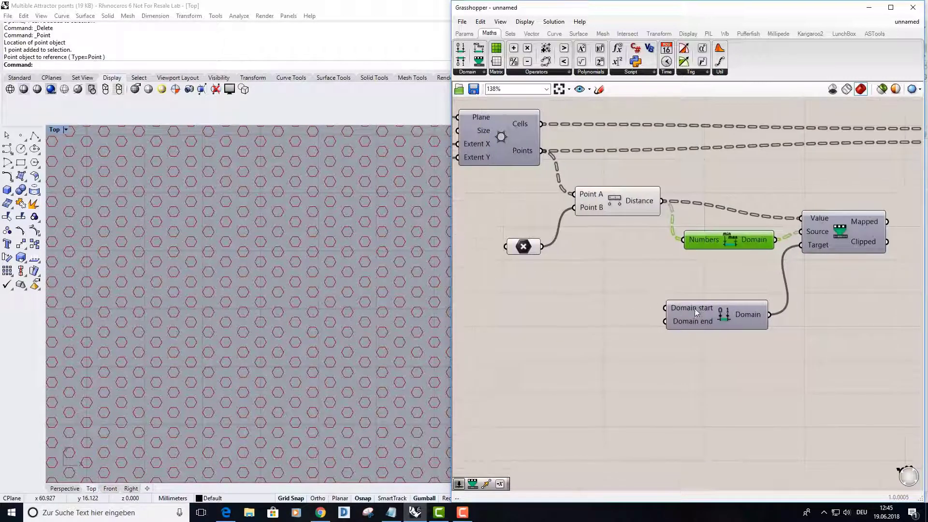
scroll(687, 309, up, 3)
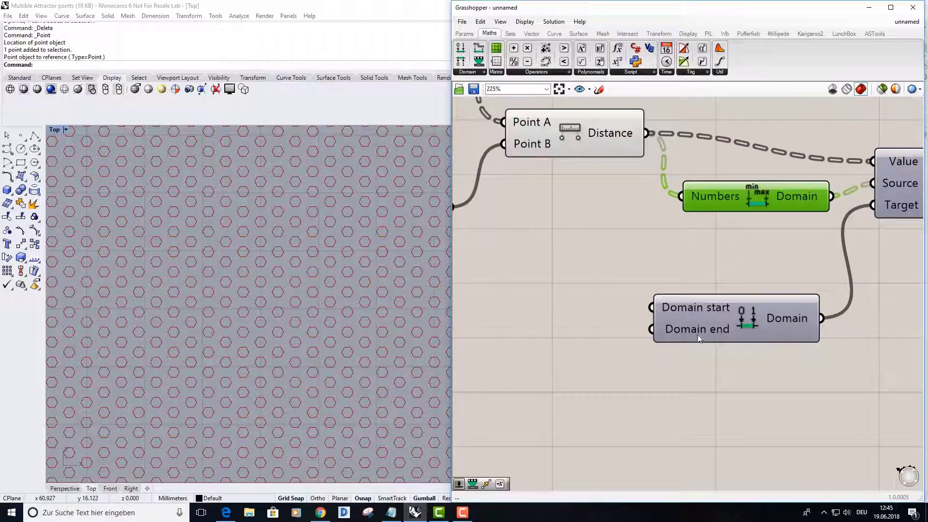
right_drag(724, 353, 786, 356)
right_drag(614, 315, 655, 311)
double_click(558, 296)
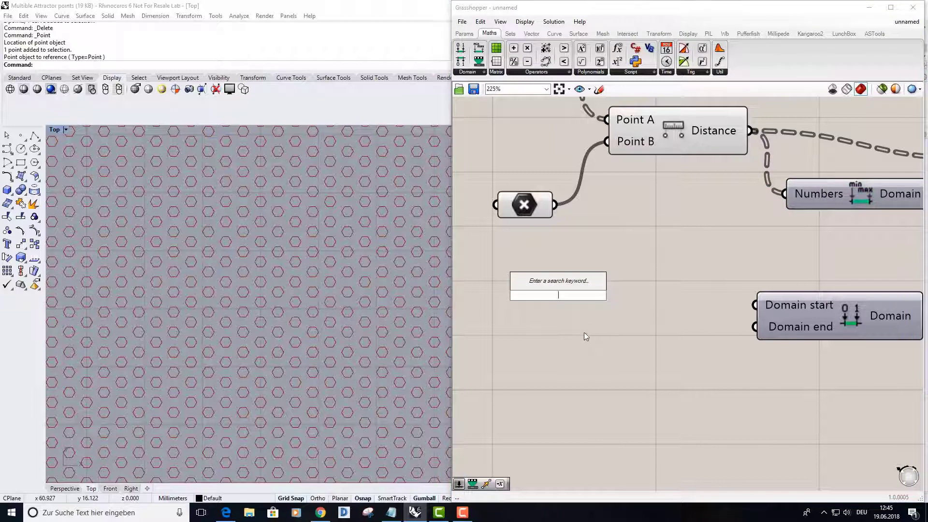
text(sli)
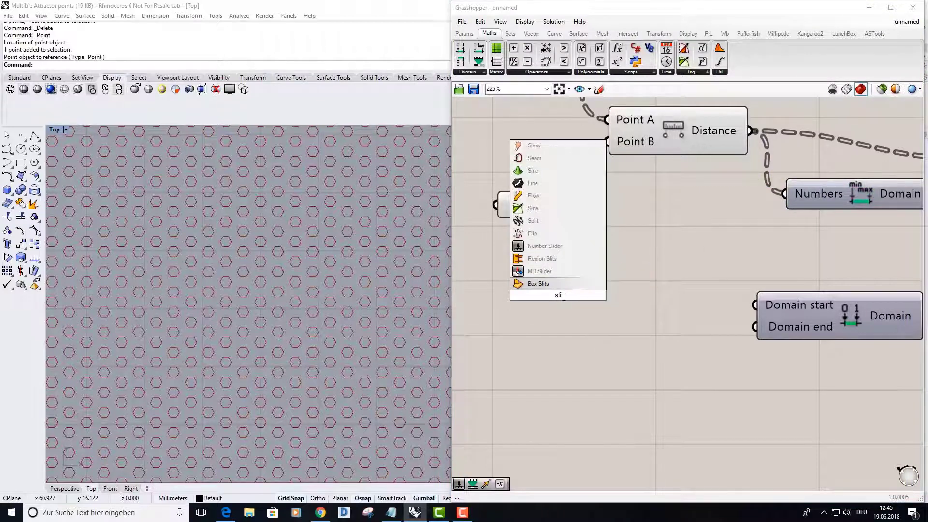
key(Return)
drag(522, 294, 609, 314)
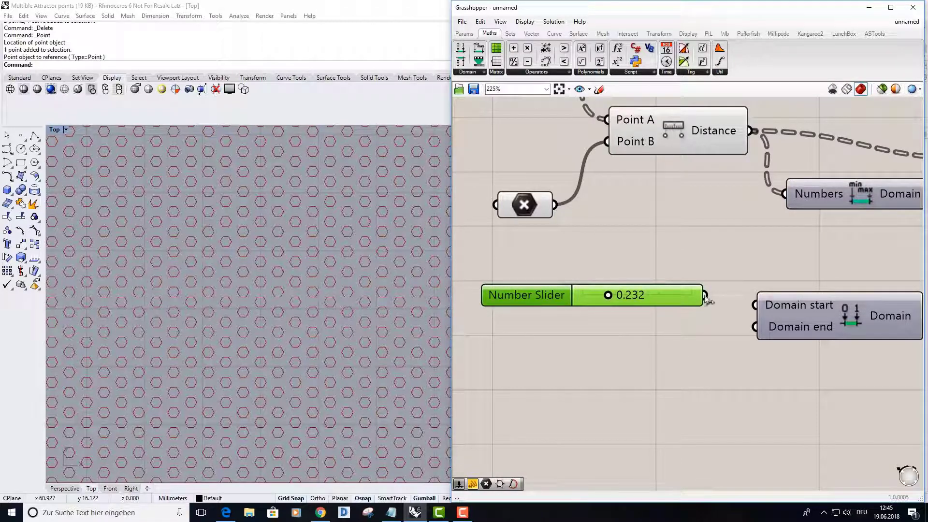
drag(705, 296, 755, 304)
Duplicate the Number Slider below the original, set the copy to 0.911 and connect it to the Domain end input
key(ctrl+c)
key(ctrl+v)
drag(546, 311, 531, 352)
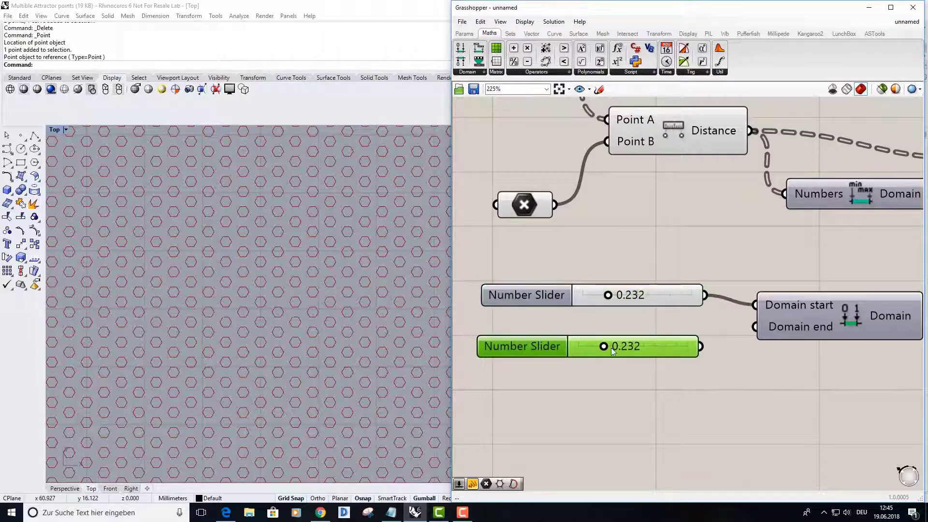
drag(613, 349, 755, 327)
Connect Remap Numbers' Mapped output to the Scale component's Factor input and view the whole grid in Rhino
scroll(700, 393, down, 4)
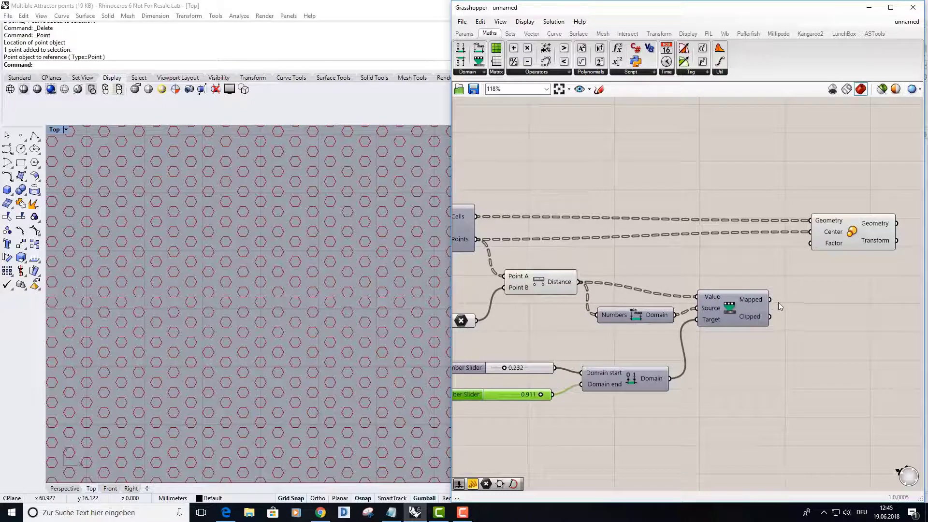
drag(771, 301, 812, 247)
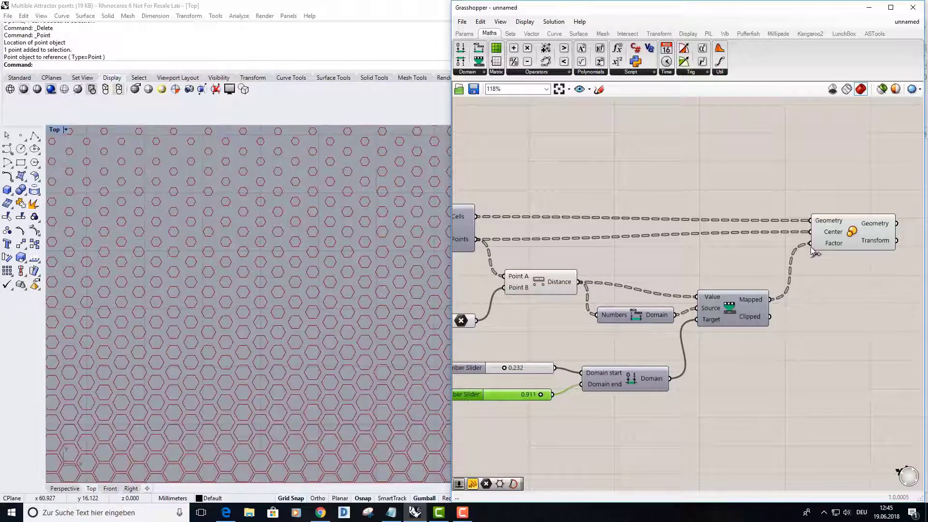
scroll(243, 319, down, 5)
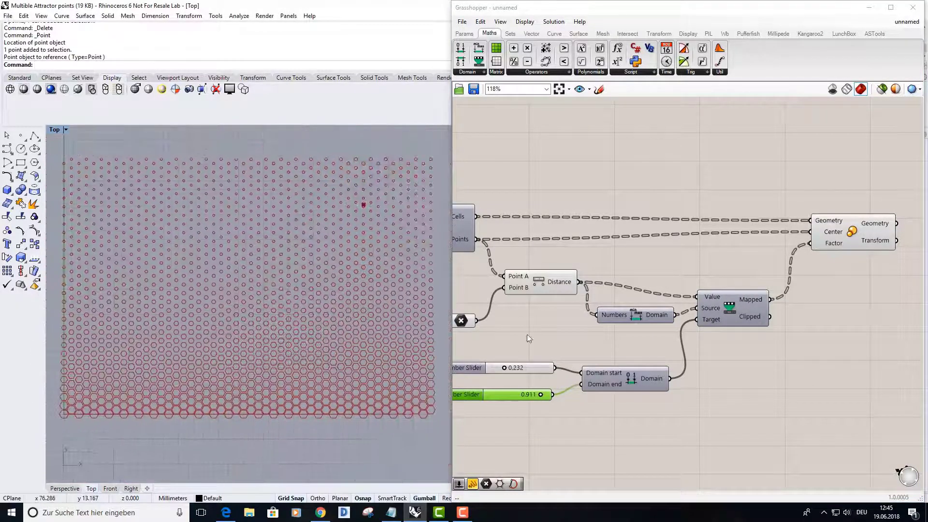
Flatten the Numbers input of the Bounds component
right_click(608, 315)
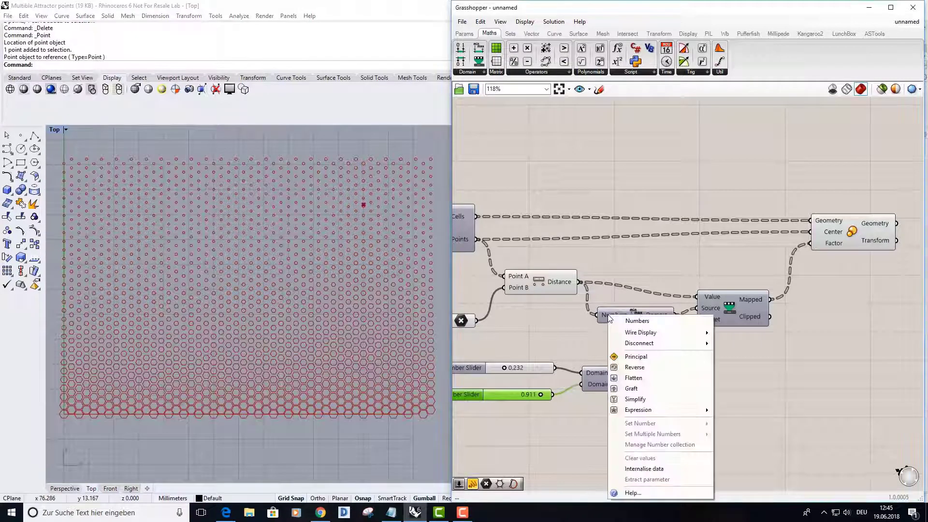
click(649, 384)
scroll(596, 321, up, 4)
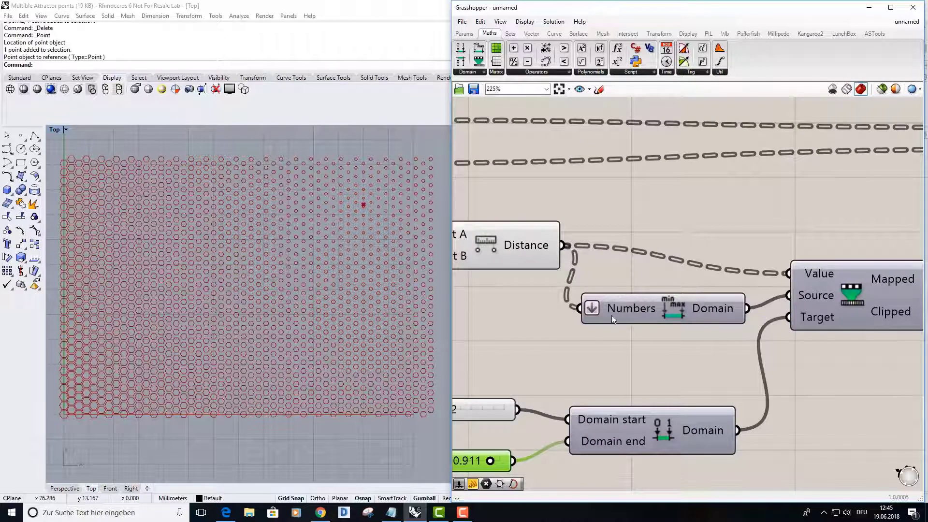
Move the attractor point in the Rhino Top view straight down into the lower right part of the hexagon grid
scroll(310, 300, down, 4)
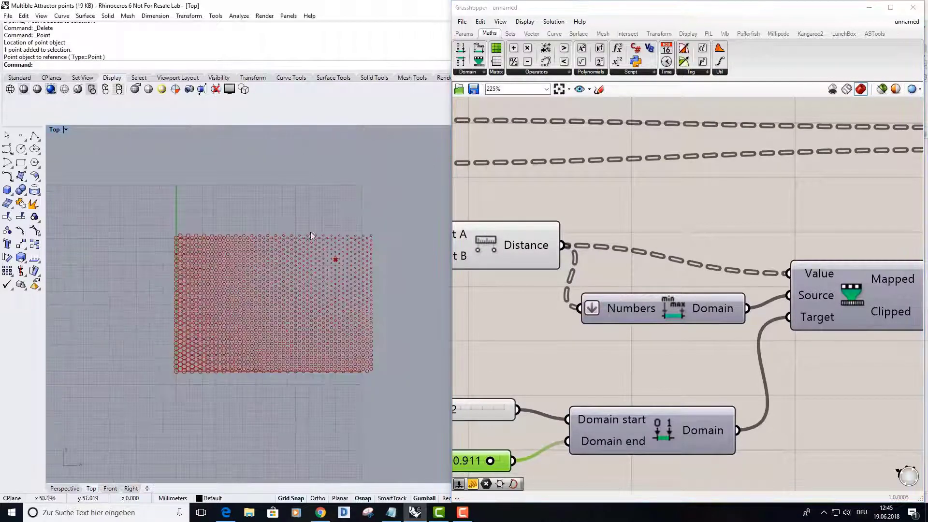
click(335, 260)
drag(336, 260, 339, 331)
click(268, 420)
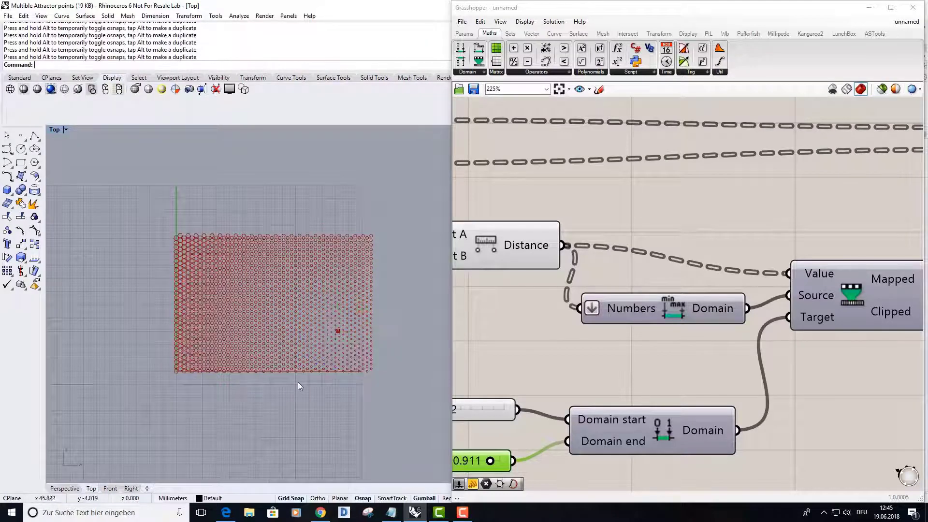
right_drag(307, 382, 337, 392)
scroll(357, 339, up, 3)
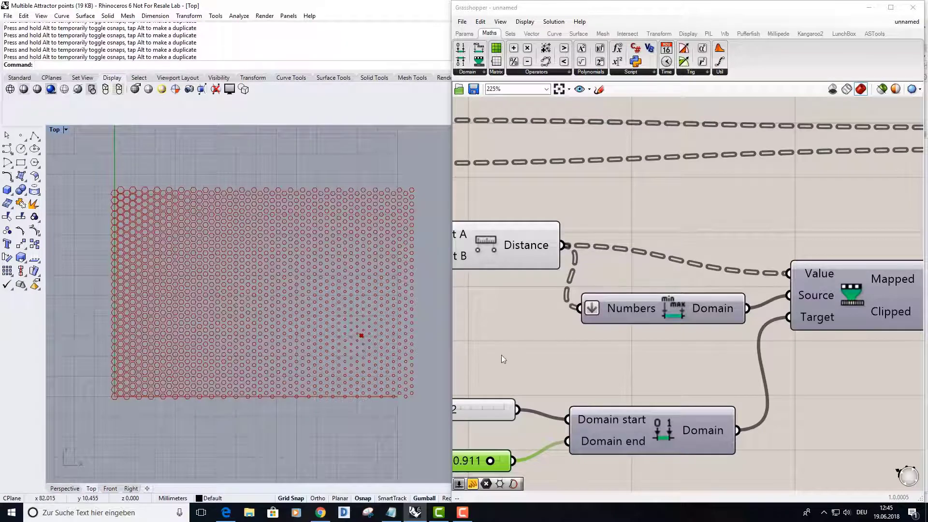
Set the Domain start slider to 0.941 and the Domain end slider to 0.009 so cells near the attractor scale largest
right_drag(679, 366, 602, 382)
scroll(601, 382, down, 3)
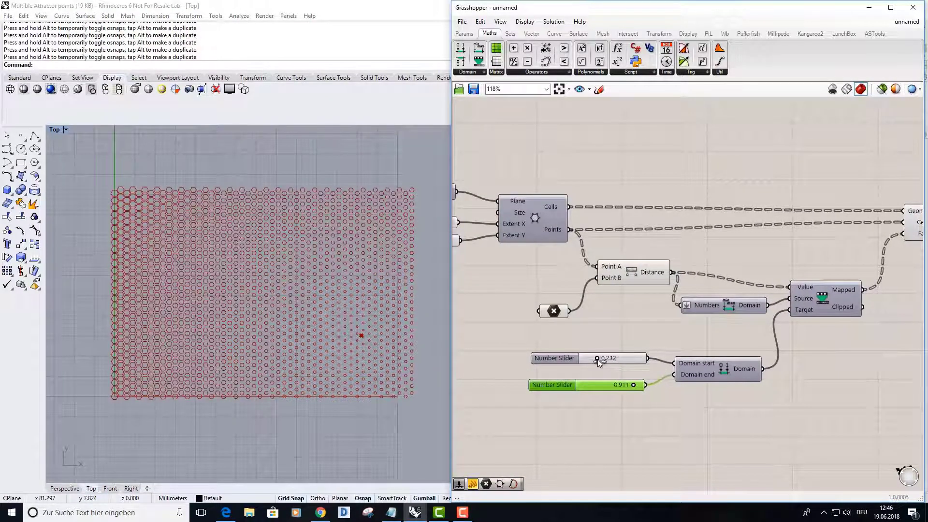
drag(597, 358, 582, 384)
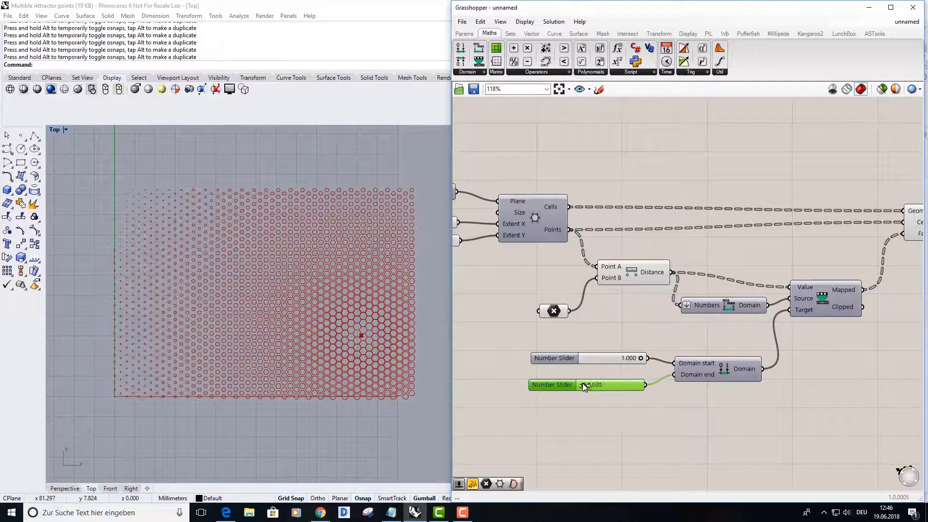
drag(643, 359, 638, 359)
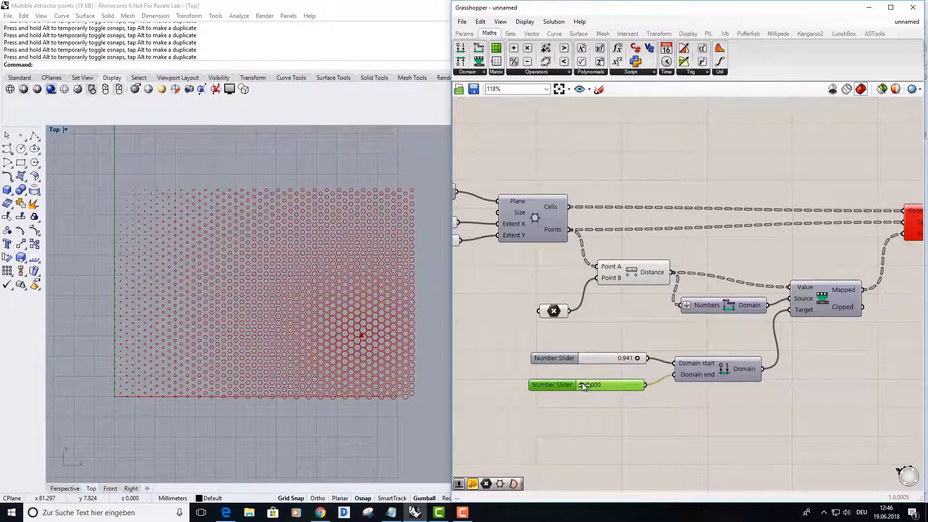
drag(582, 384, 584, 385)
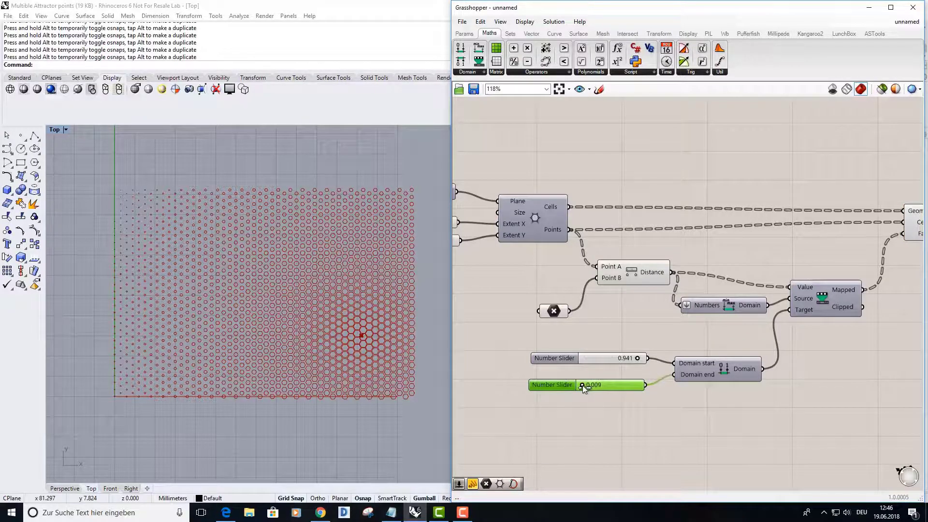
click(572, 413)
right_drag(358, 402, 350, 349)
right_drag(798, 331, 795, 337)
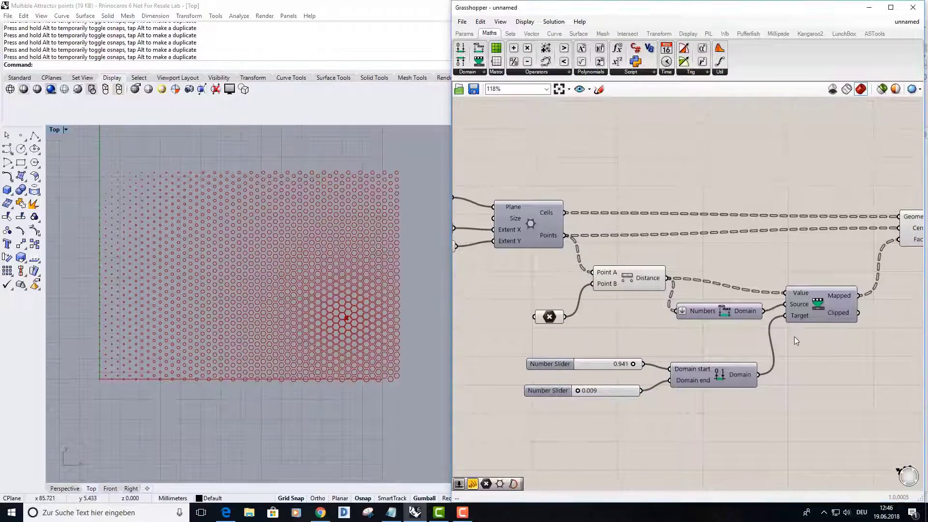
scroll(757, 341, down, 4)
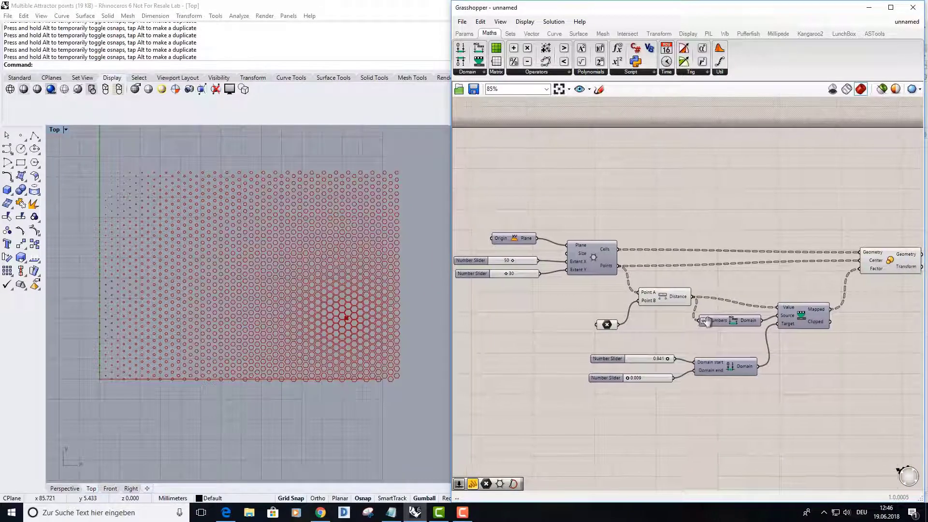
right_drag(708, 322, 710, 321)
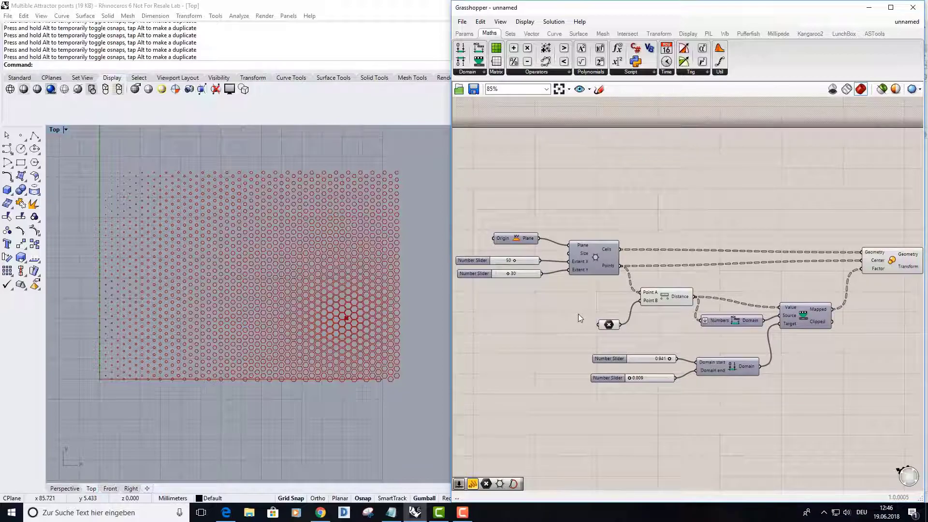